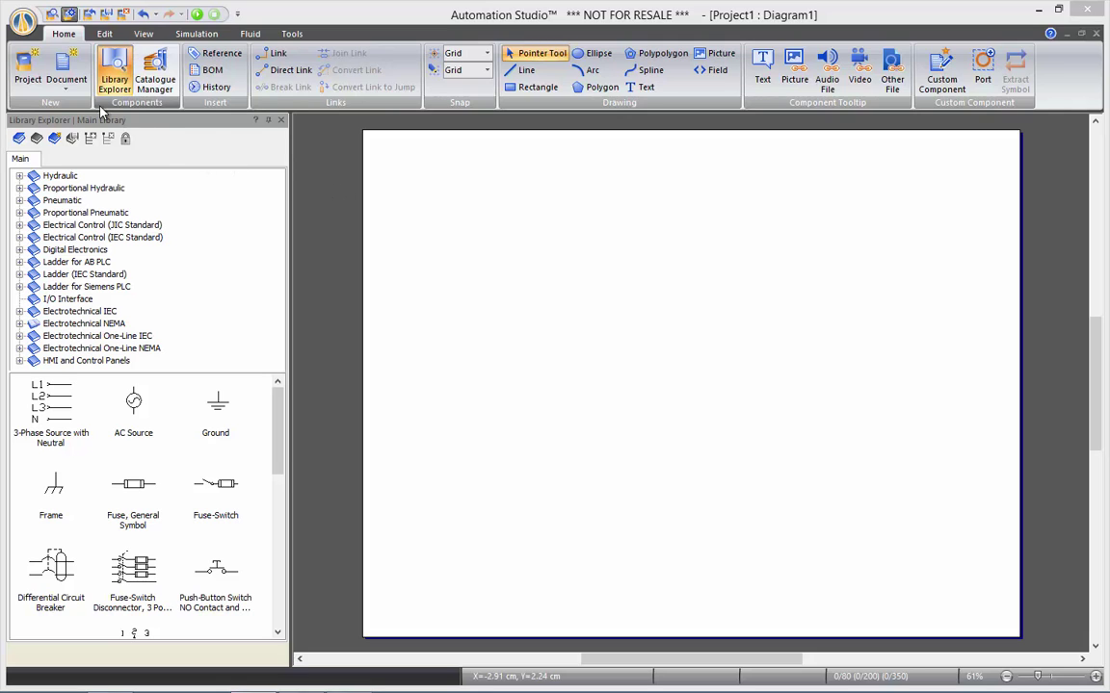
Create a new electrotechnical diagram, Electro2, from the NEMA 11x17 (Landscape) template.
left_click(65, 81)
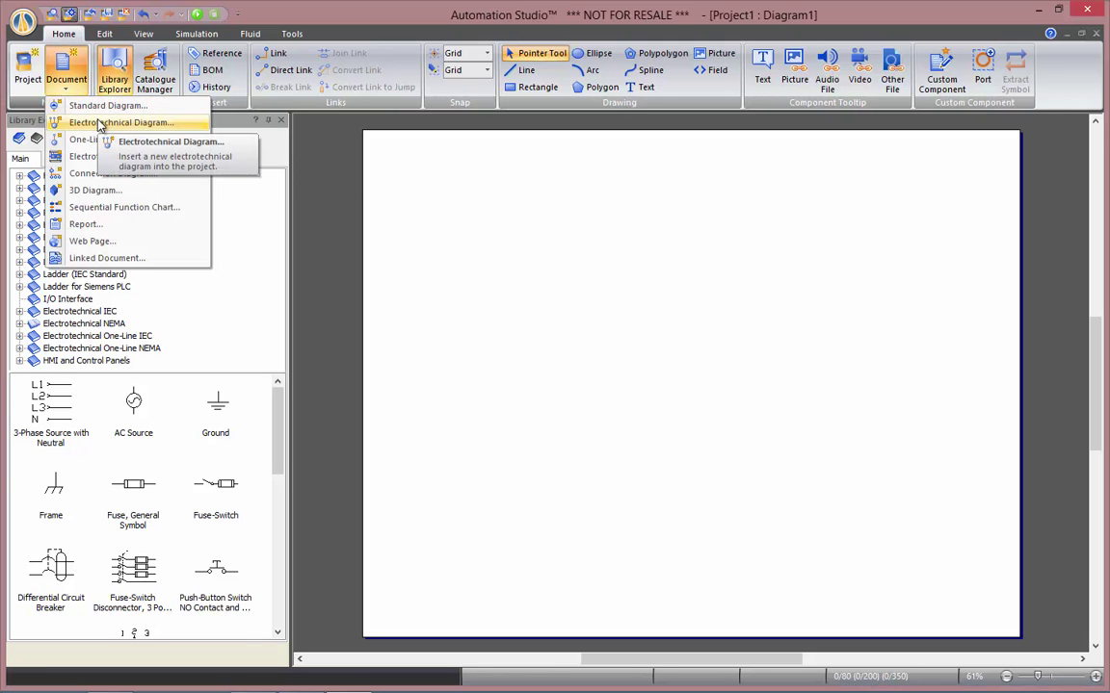
left_click(91, 122)
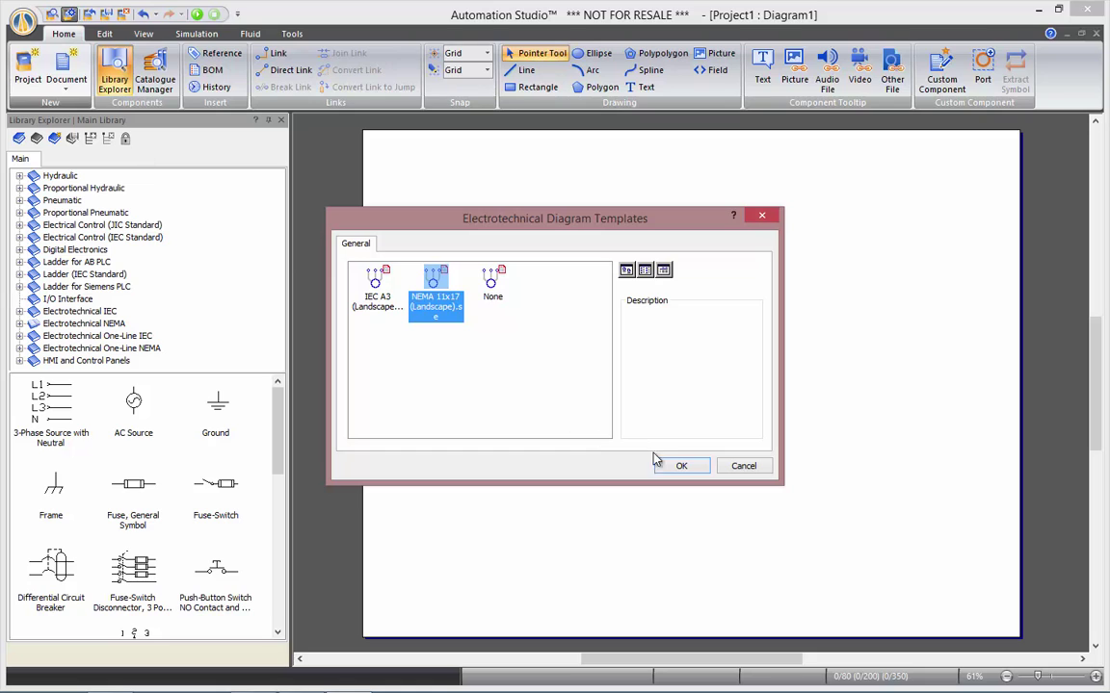
left_click(681, 467)
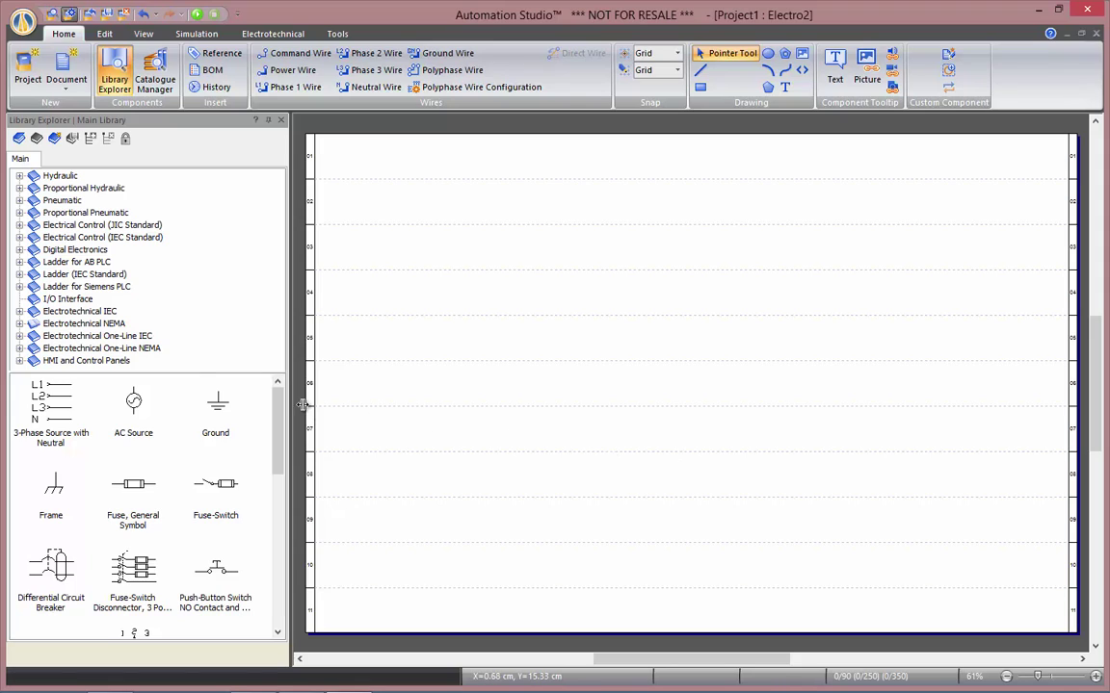
Place an AC source from Electrotechnical NEMA > Power > Energy Source on the sheet.
double_click(31, 328)
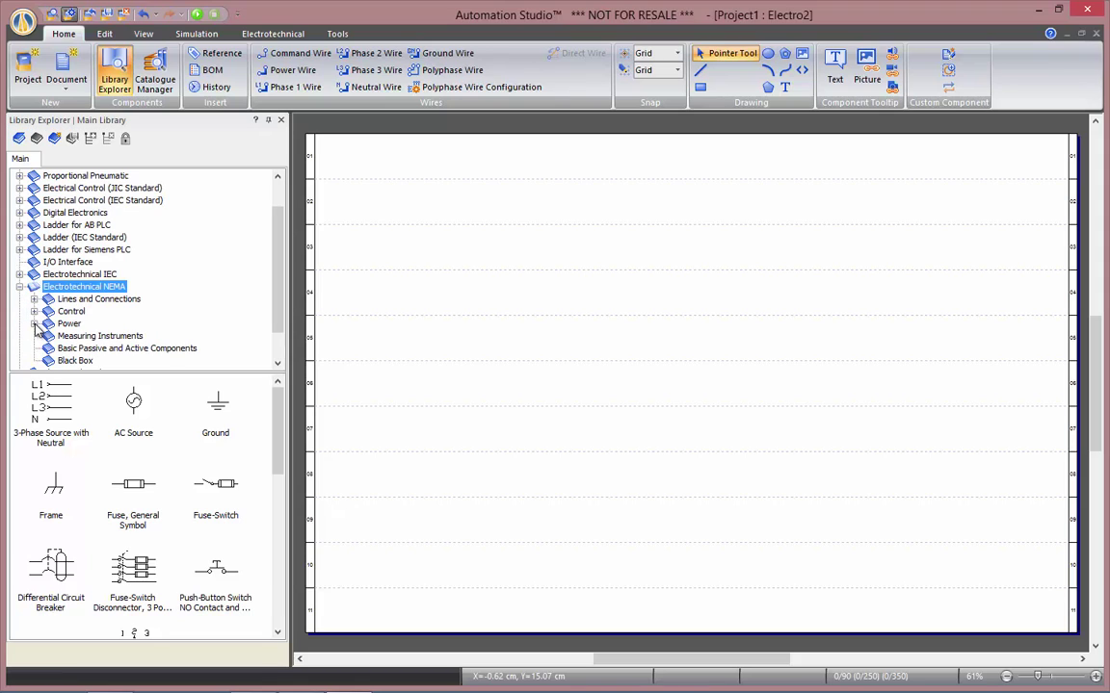
left_click(44, 324)
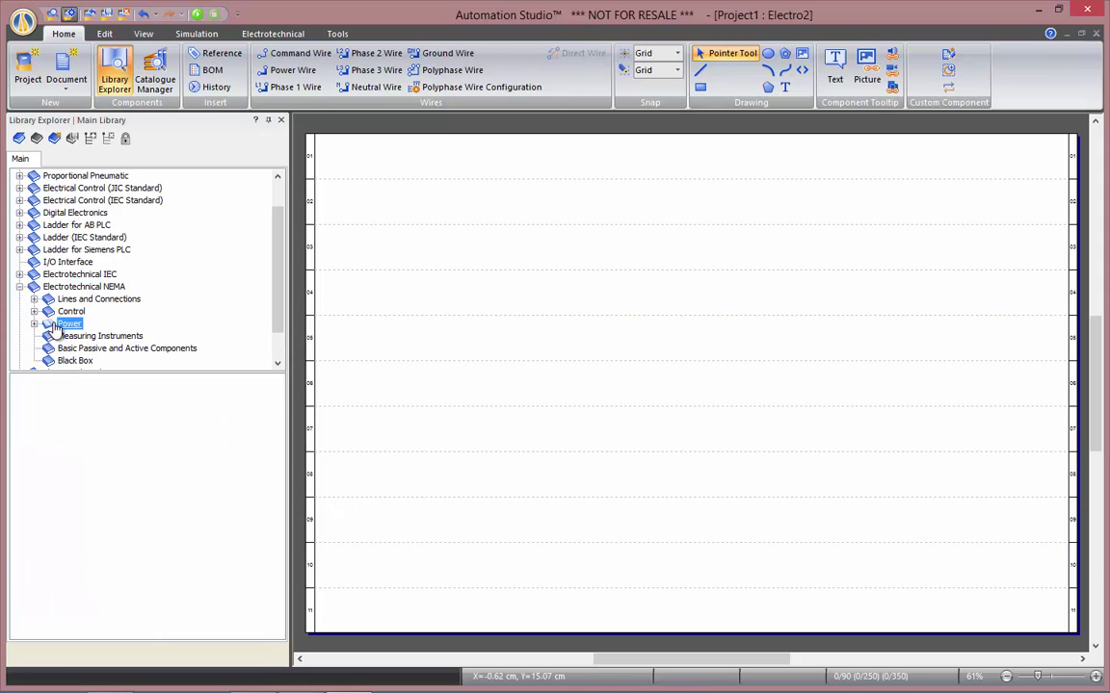
double_click(45, 326)
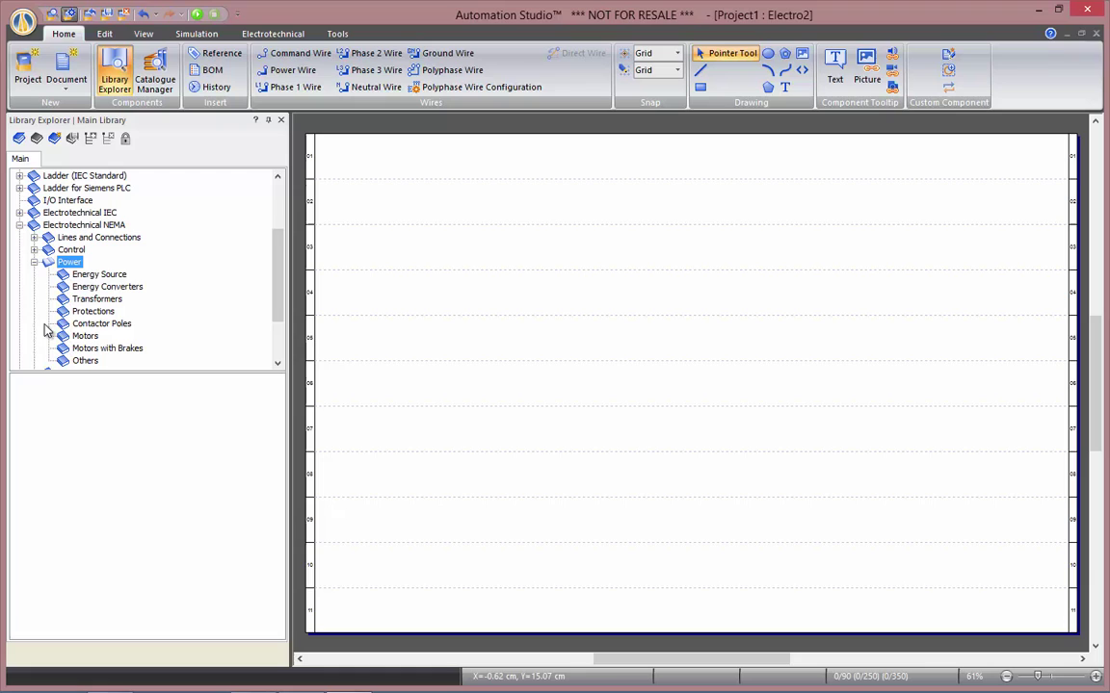
left_click(104, 278)
left_click_drag(67, 352, 377, 342)
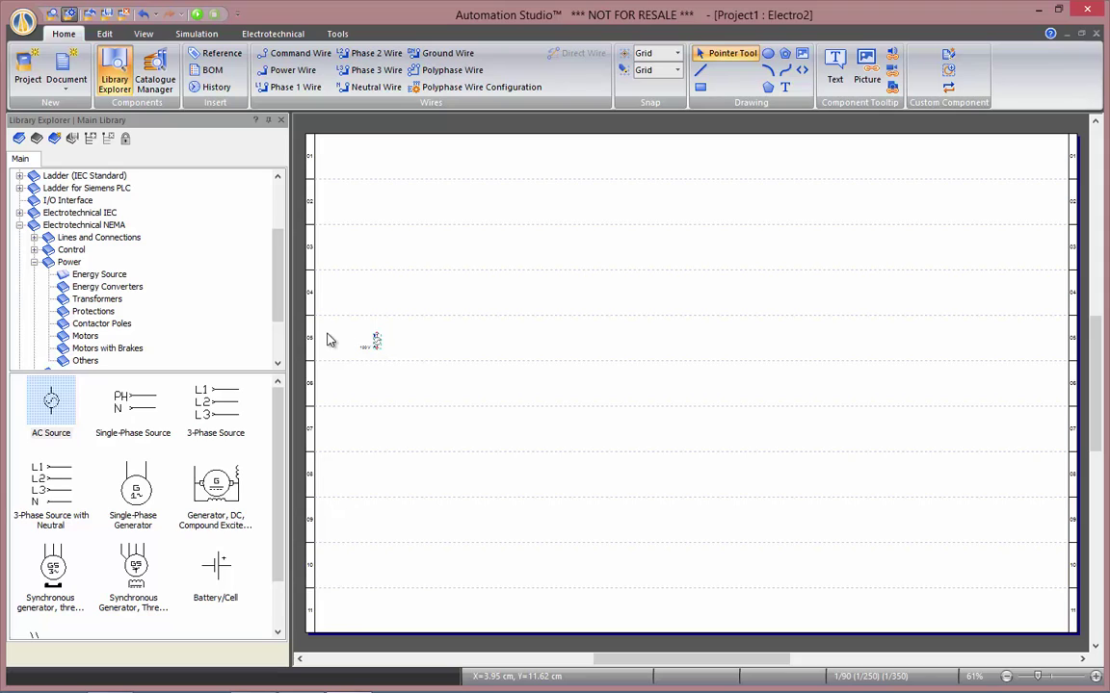
Add a resistor, an inductor coil and a capacitor from Basic Passive and Active Components.
double_click(70, 262)
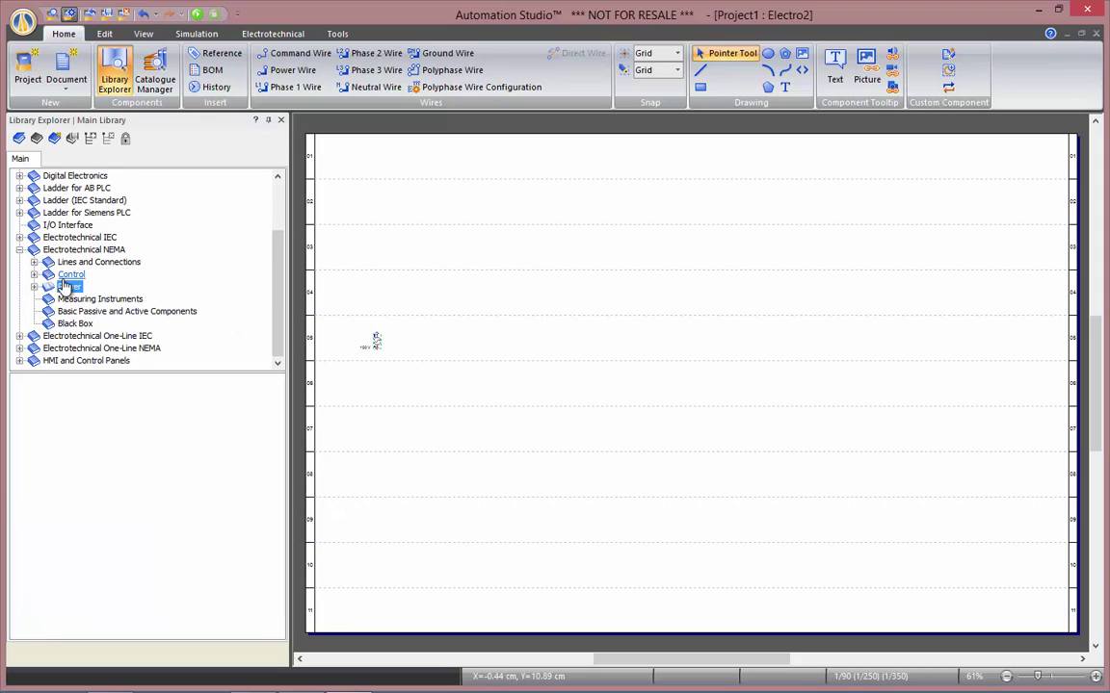
left_click(121, 313)
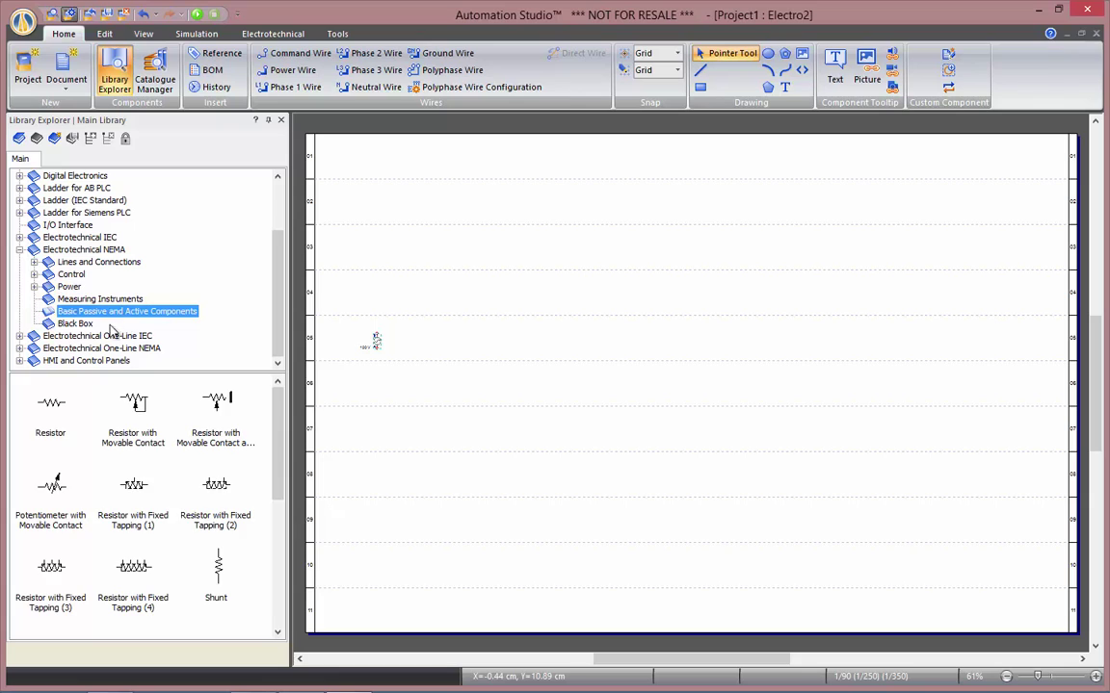
left_click_drag(52, 396, 398, 322)
scroll(269, 474, "down", 3)
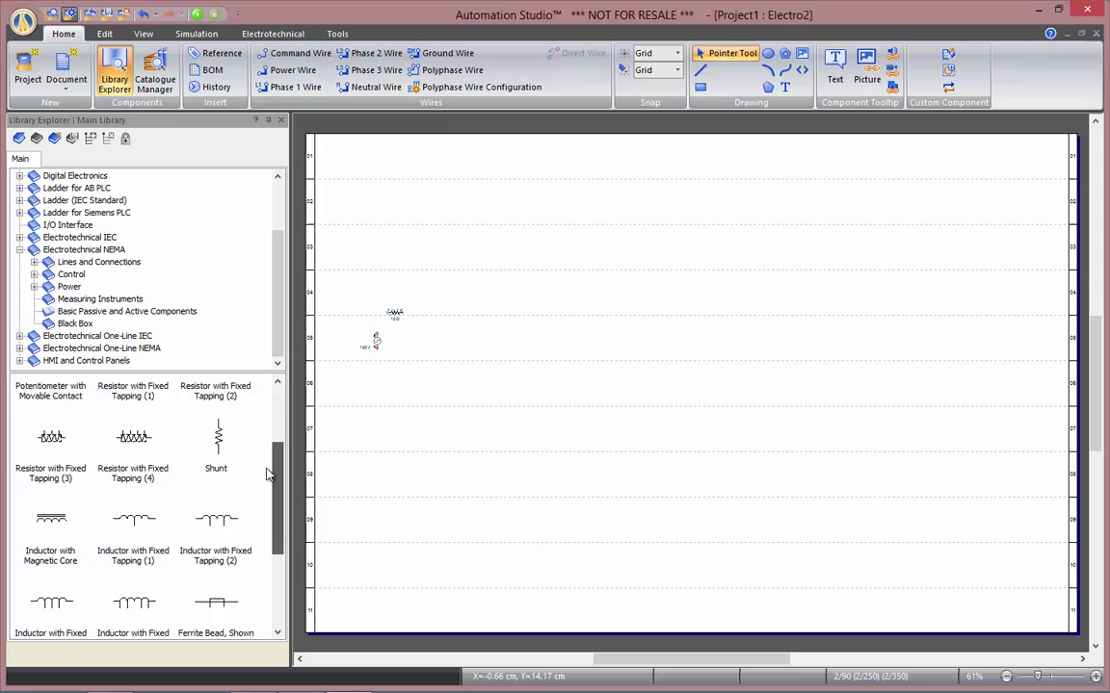
scroll(268, 474, "down", 4)
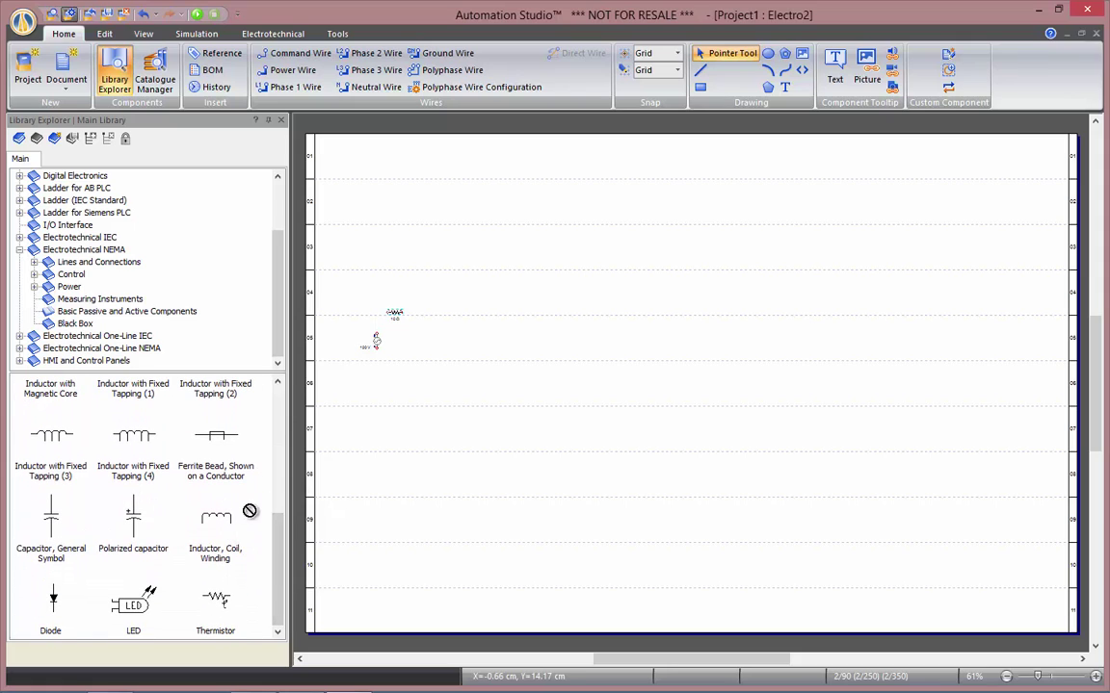
left_click_drag(249, 510, 424, 358)
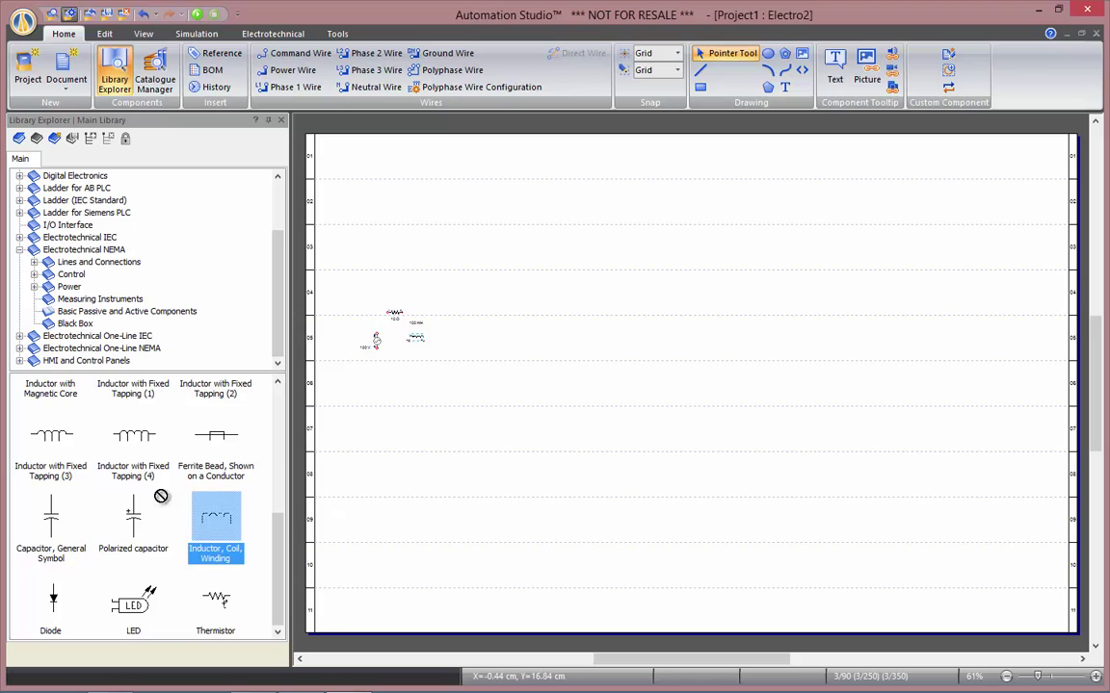
left_click_drag(161, 496, 402, 373)
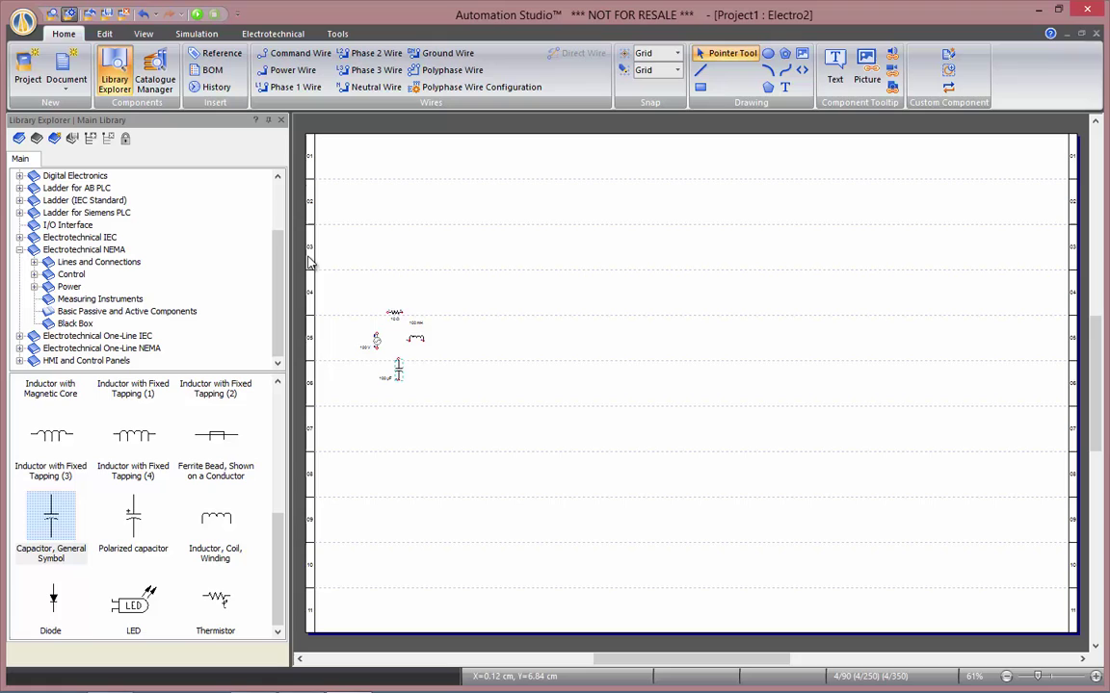
Zoom to all components and rotate the 100 mH inductor 90° right to stand vertically.
left_click(143, 35)
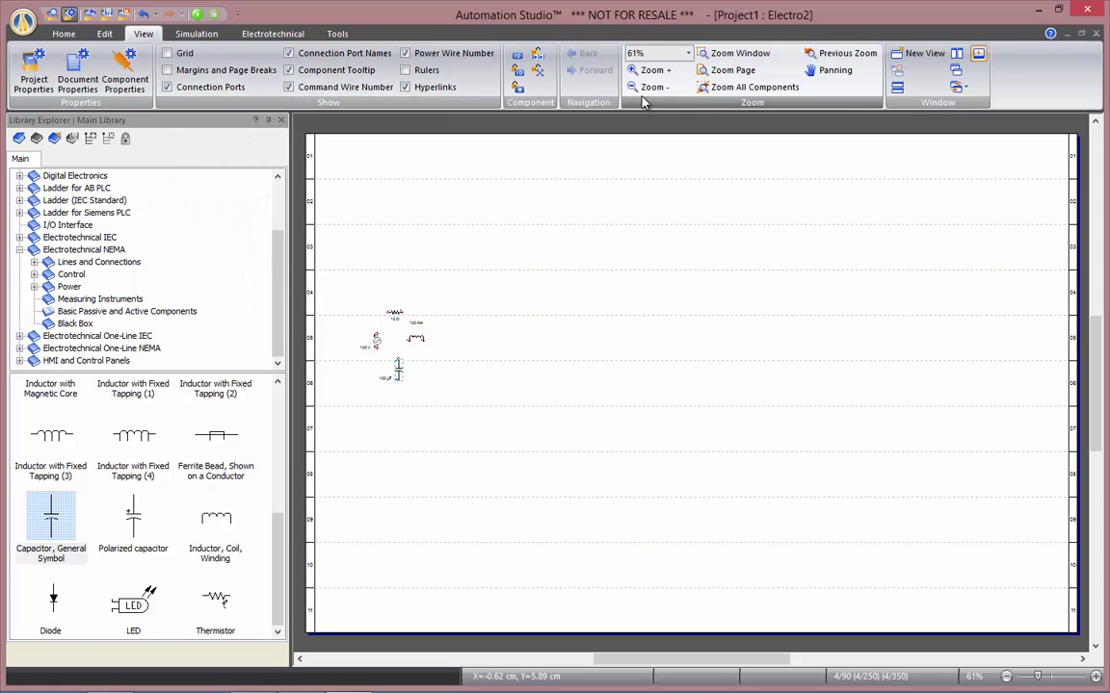
left_click(751, 87)
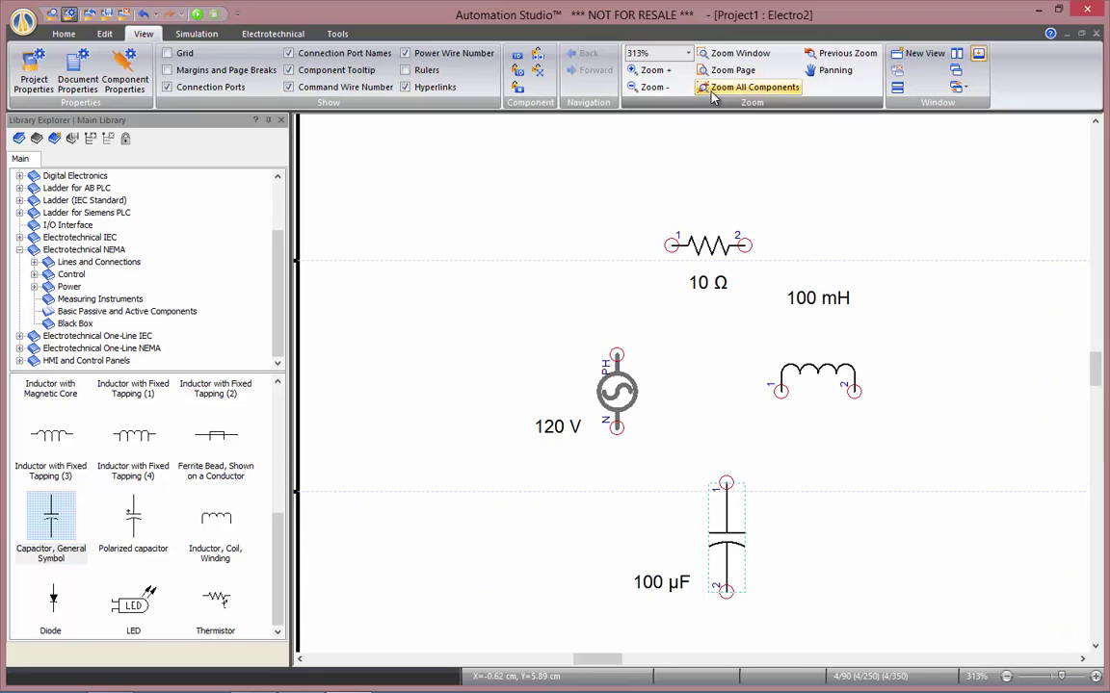
left_click(113, 36)
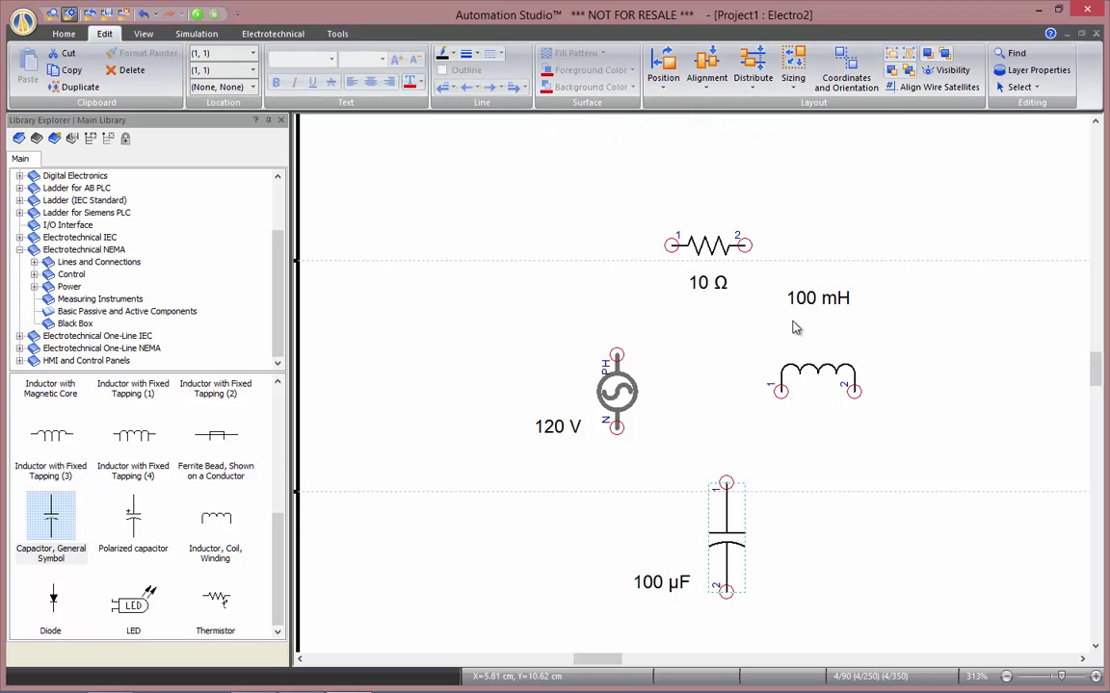
left_click(817, 374)
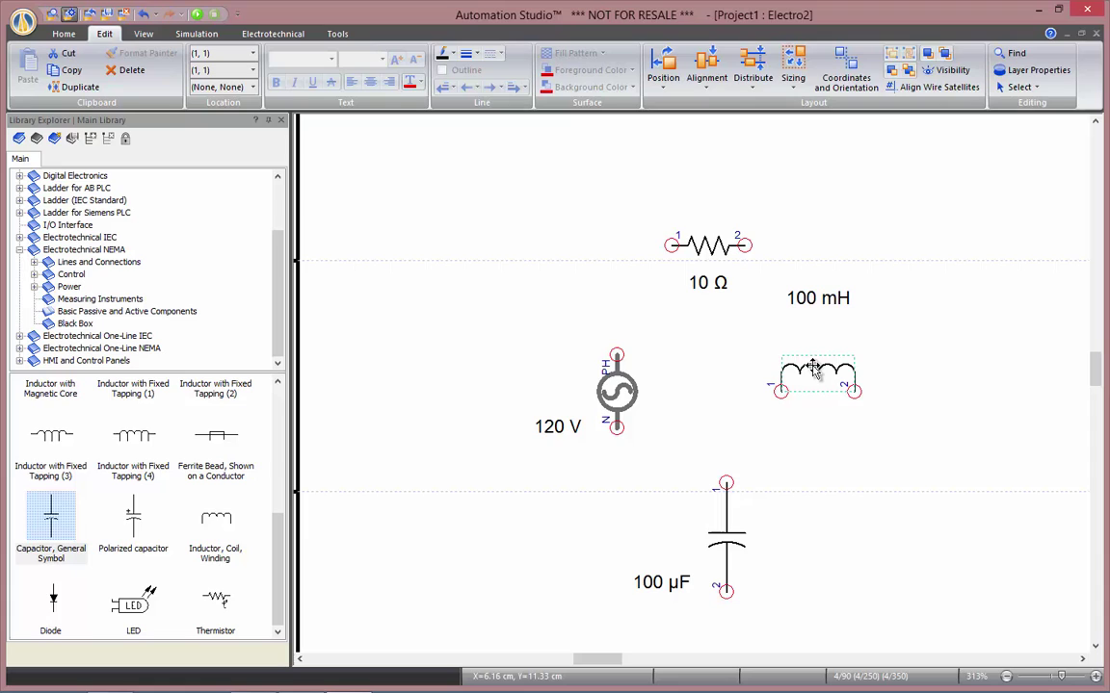
left_click(664, 85)
left_click(696, 106)
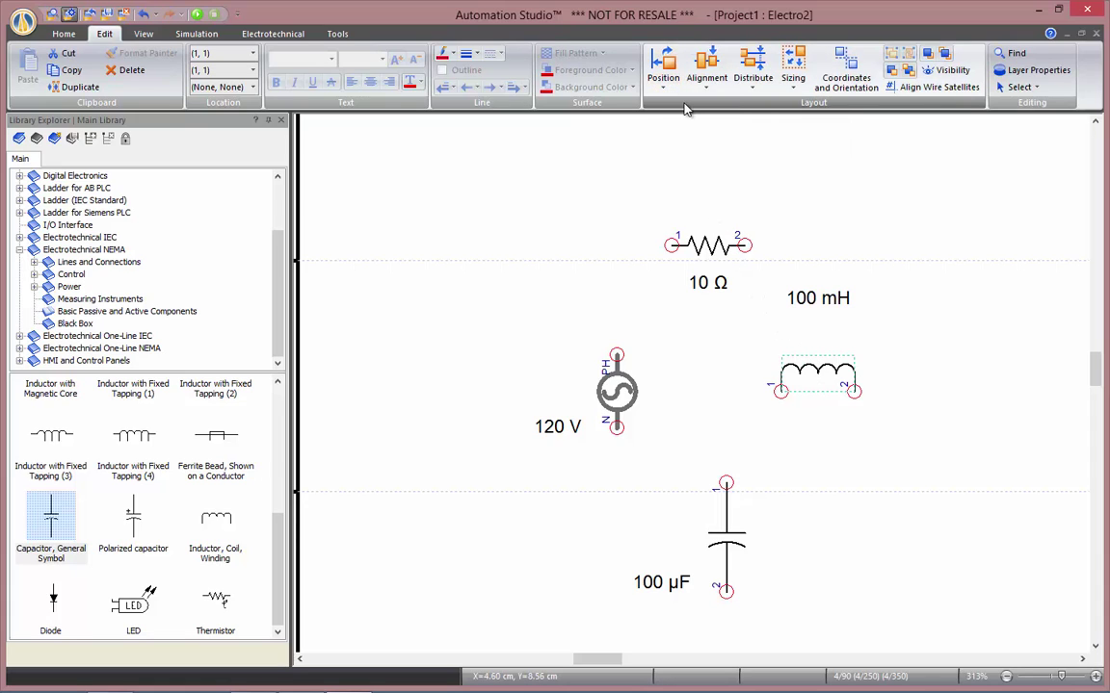
Rotate the 100 µF capacitor 90° right so it lies horizontally.
left_click(727, 529)
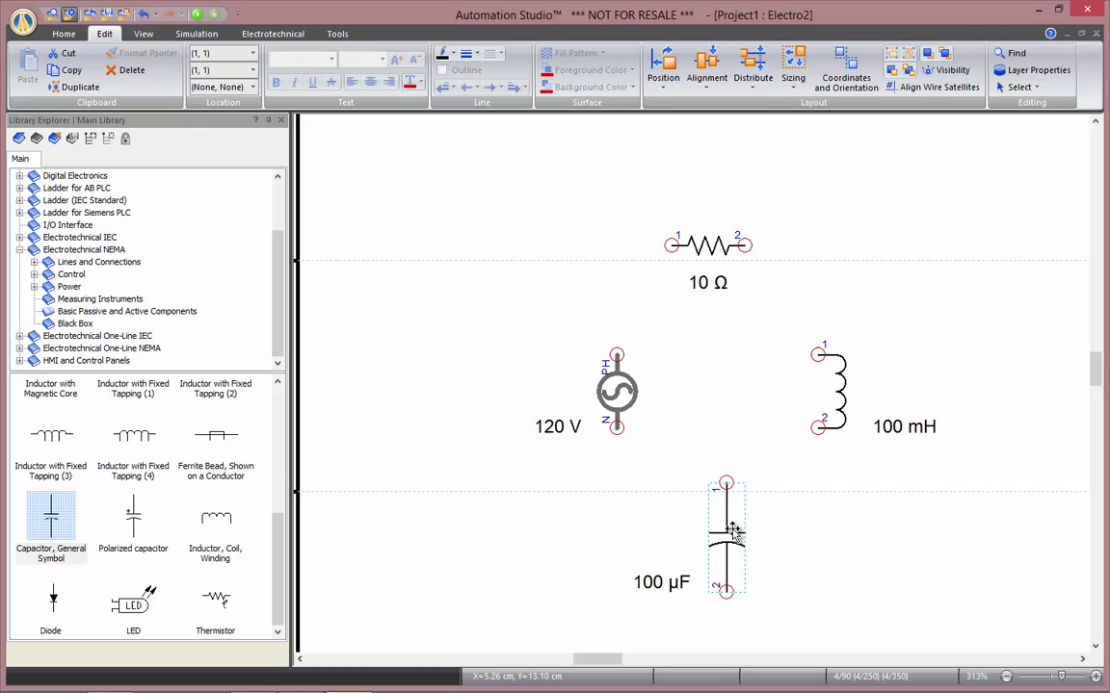
left_click(660, 92)
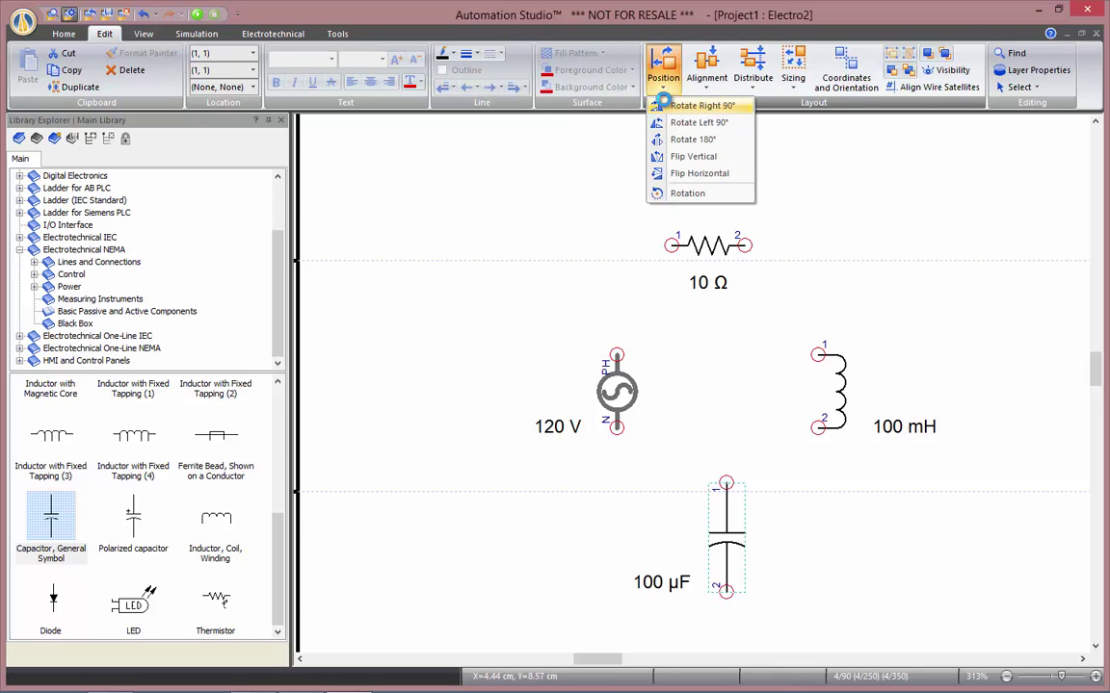
left_click(664, 106)
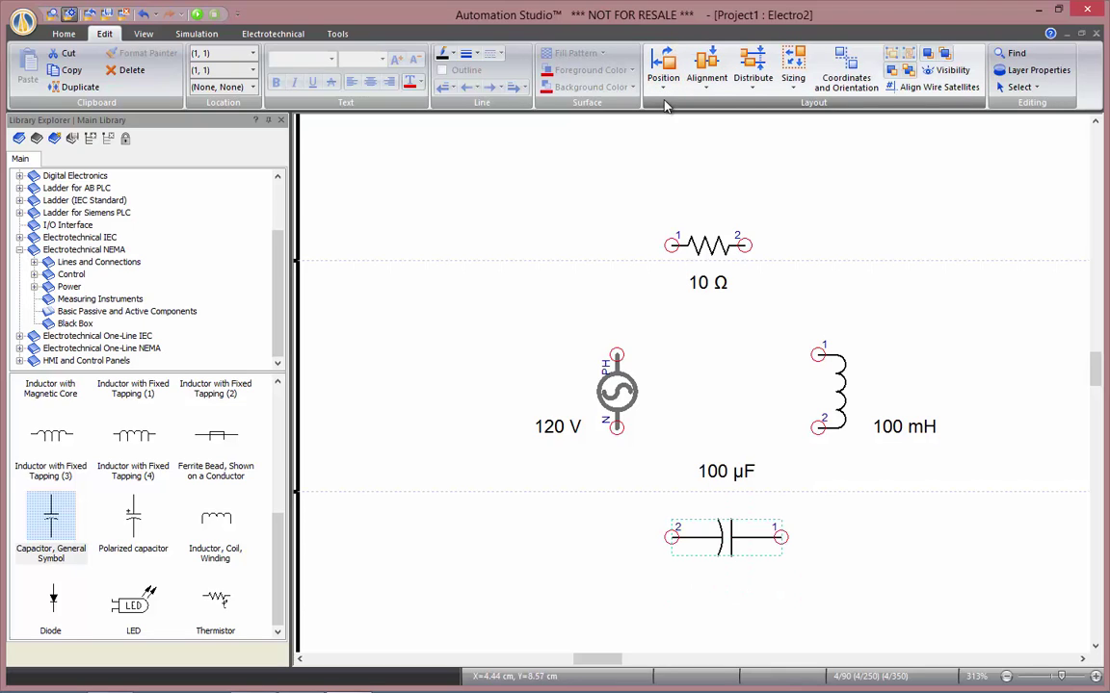
Wire source, 10 Ω resistor, 100 mH inductor and 100 µF capacitor in series with wires 051–054.
left_click_drag(619, 340, 671, 245)
left_click_drag(785, 263, 818, 354)
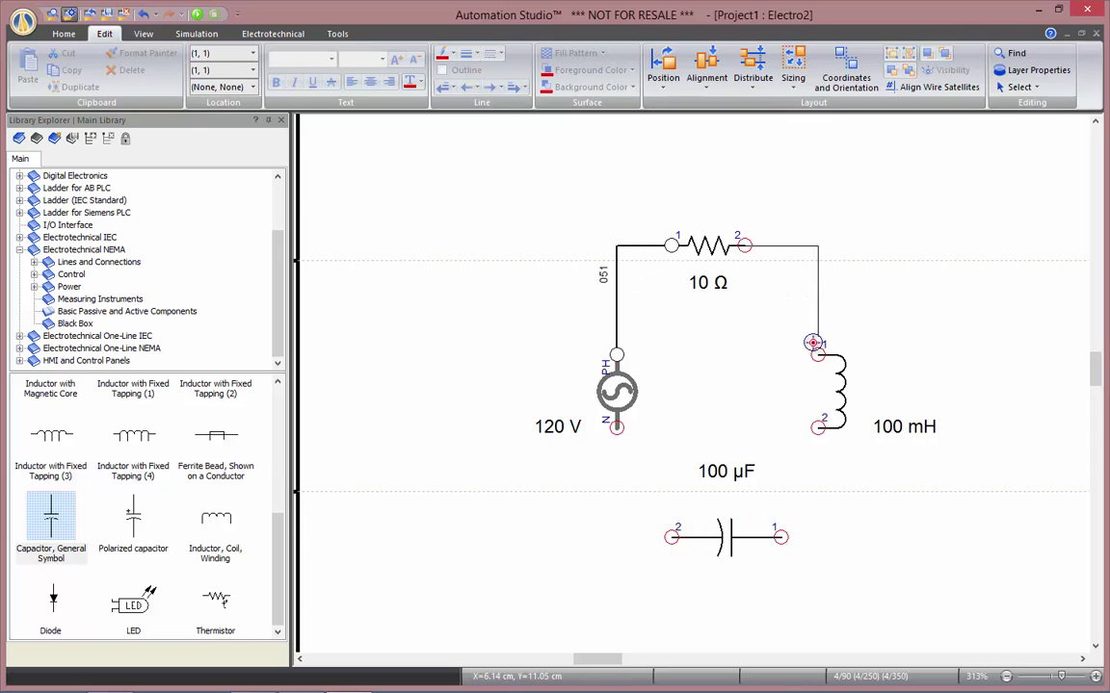
mouse_move(818, 427)
left_mouse_down()
mouse_move(798, 520)
mouse_move(780, 536)
left_mouse_up()
left_click_drag(671, 537, 525, 395)
left_click(648, 424)
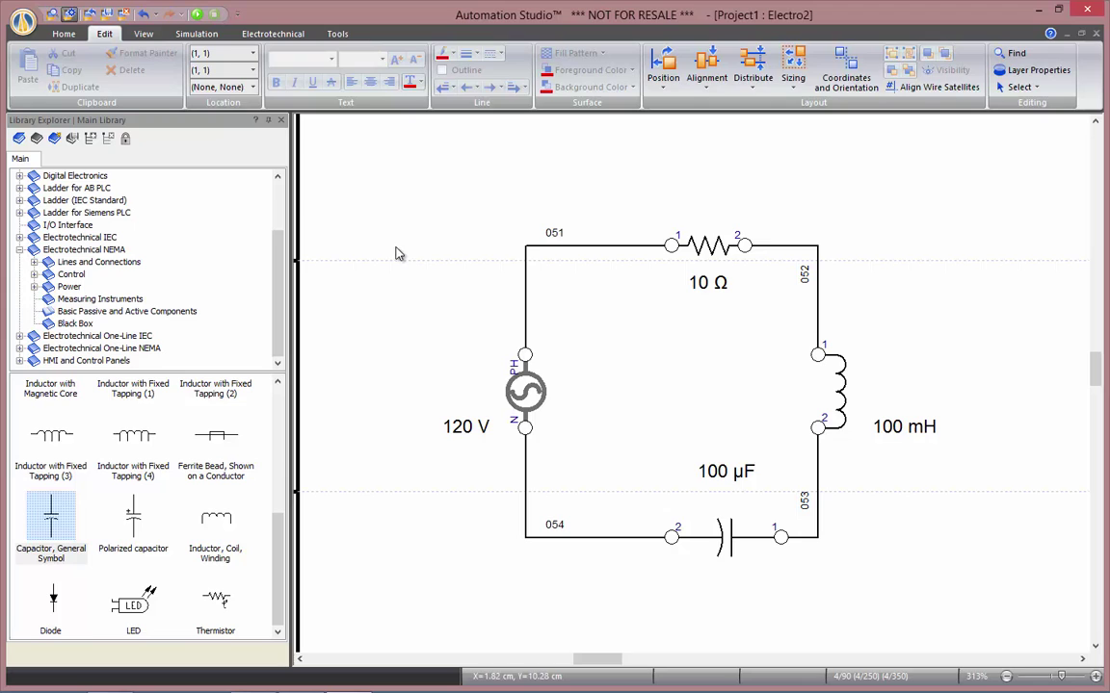
Start Normal Simulation, pan the diagram and open an oscilloscope beside the circuit.
left_click(202, 35)
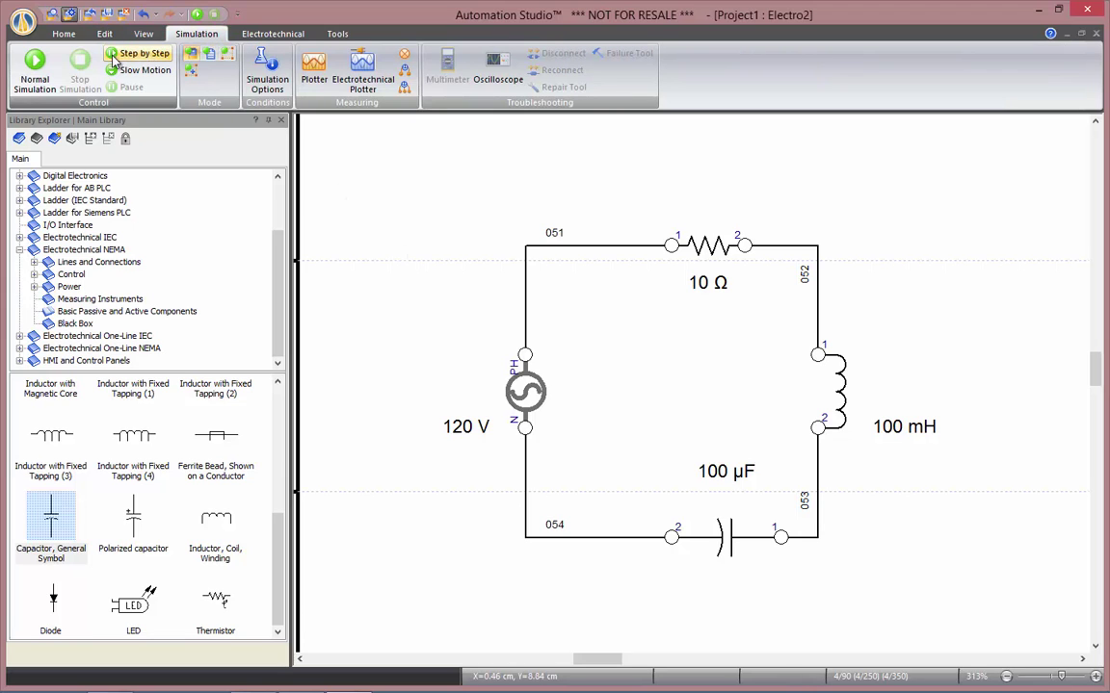
left_click(37, 77)
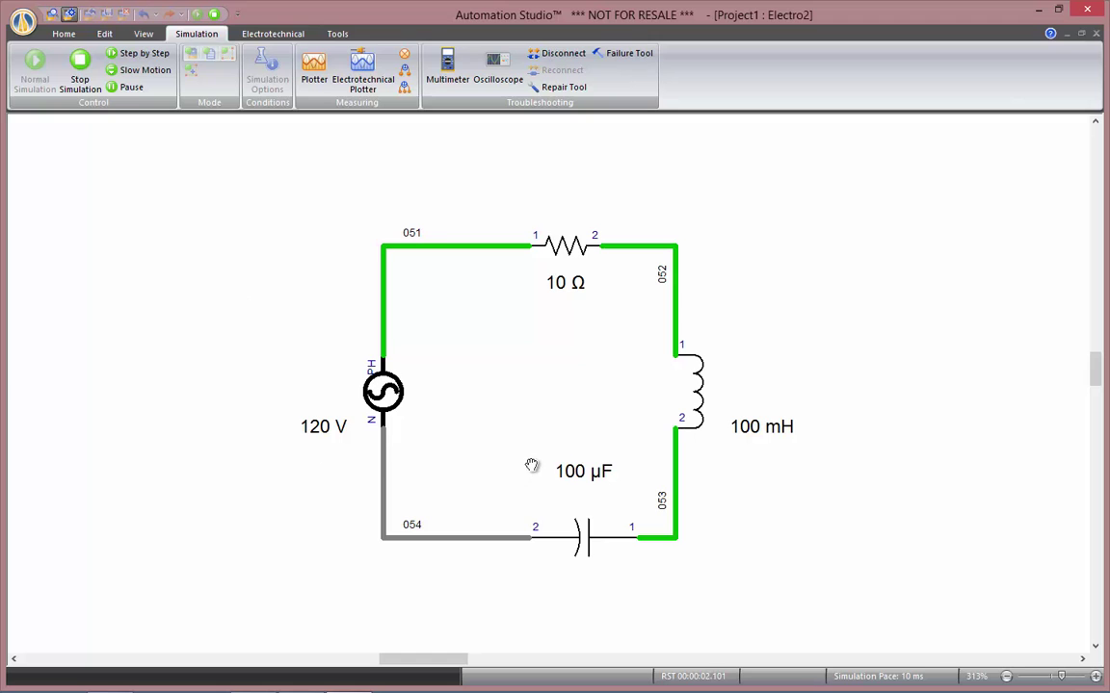
left_click_drag(453, 438, 253, 396)
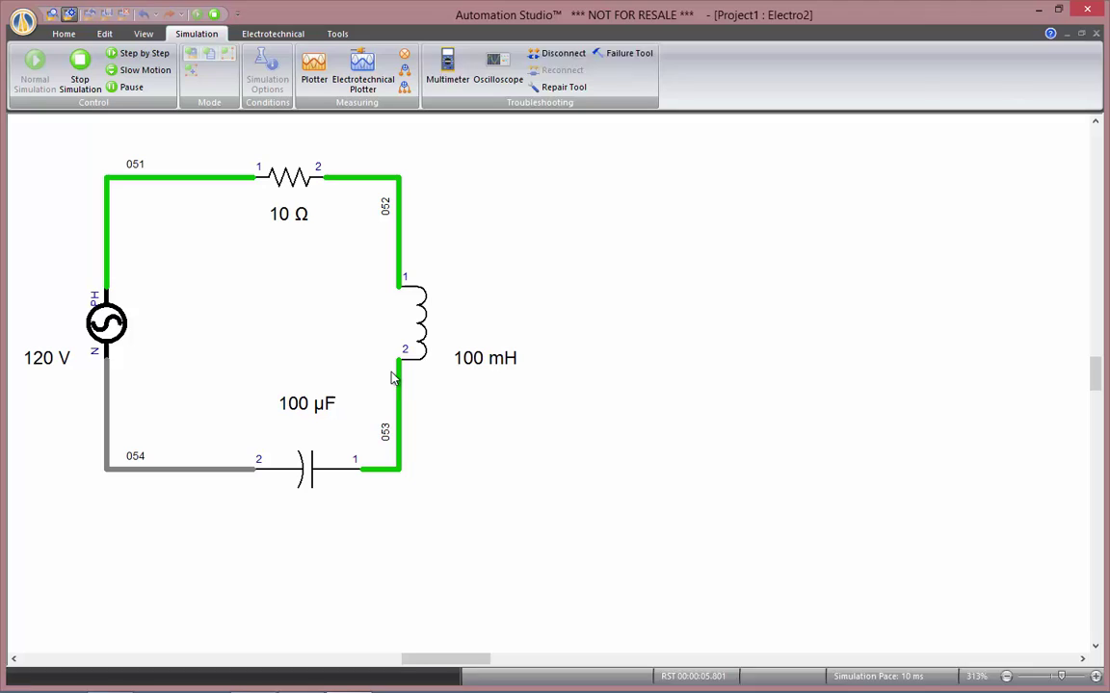
left_click(509, 79)
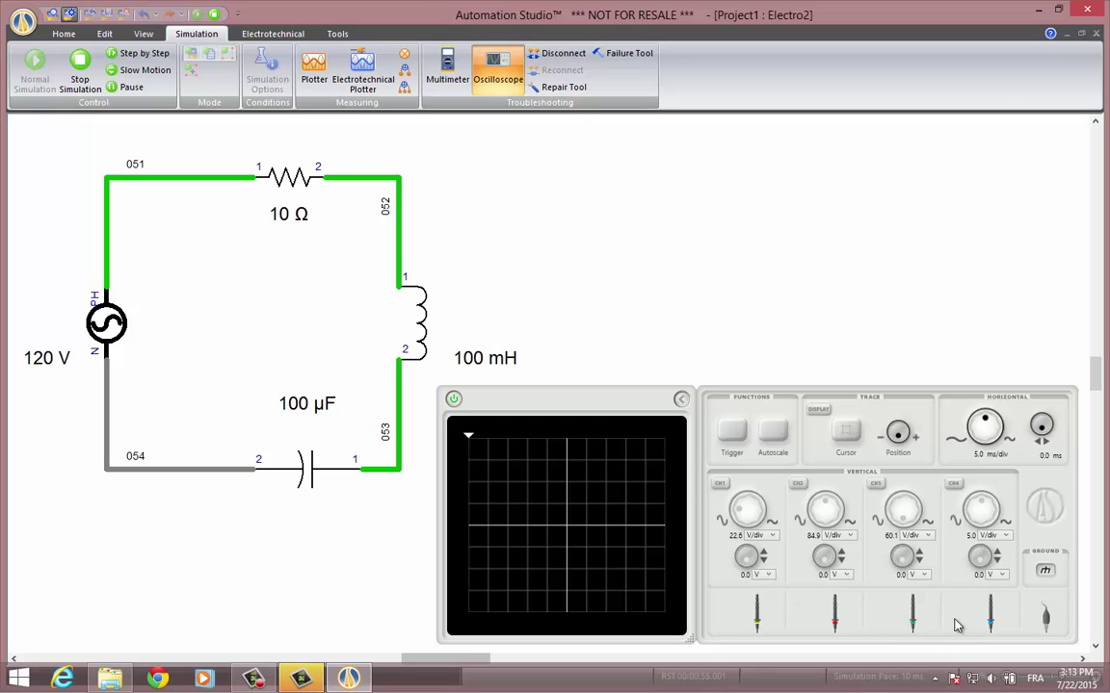
Enable separate ground leads and turn on scope channels CH1, CH2 and CH3.
left_click(1048, 574)
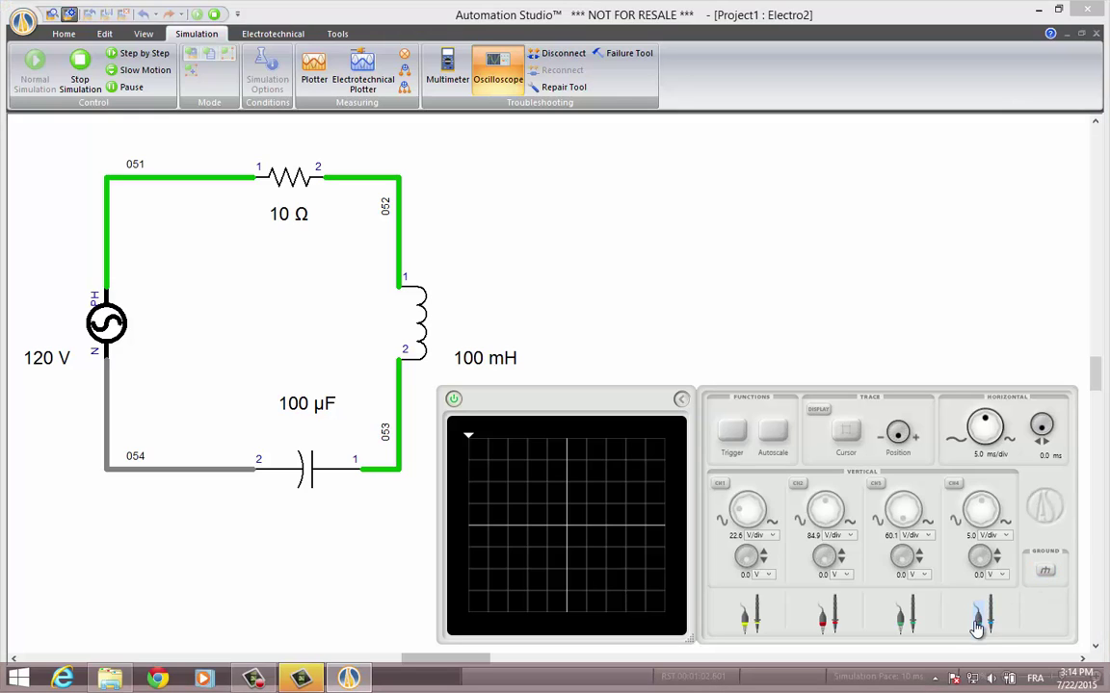
left_click(719, 483)
left_click(800, 484)
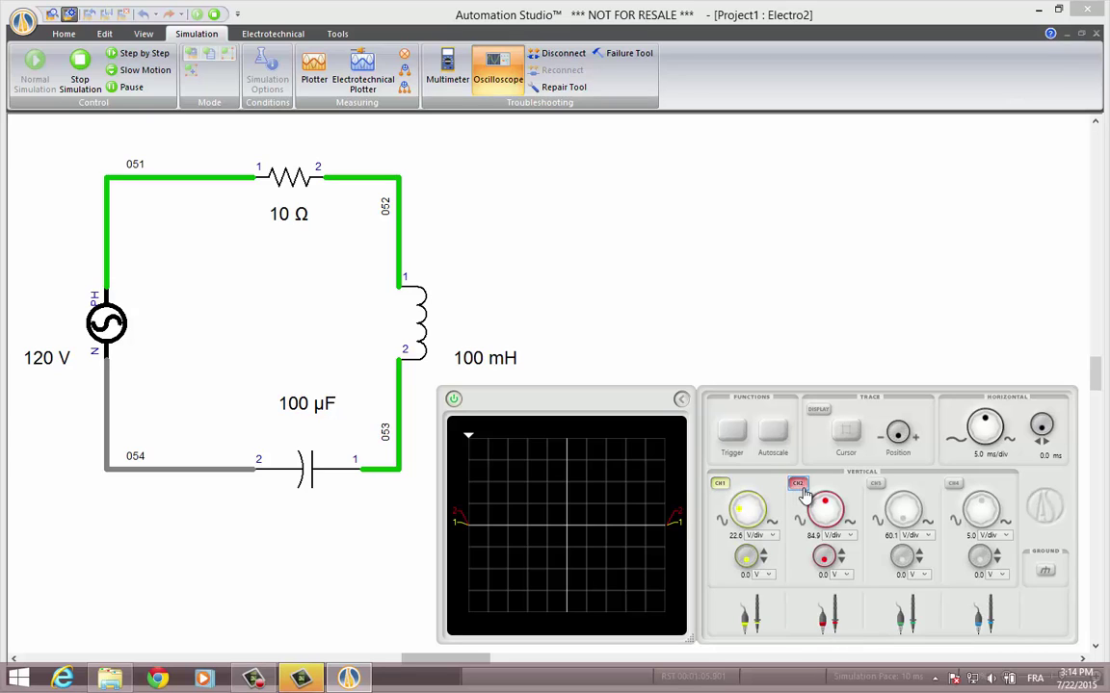
left_click(874, 485)
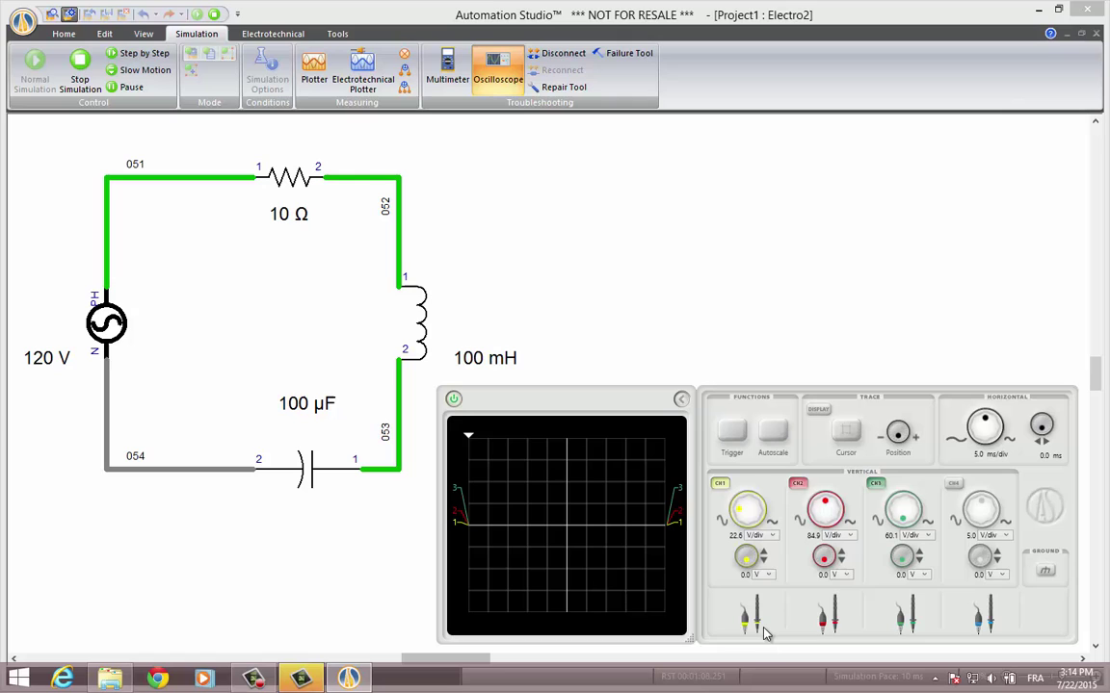
Attach CH1, CH2 and CH3 probes and grounds across the resistor, inductor and capacitor.
left_click_drag(756, 621, 258, 152)
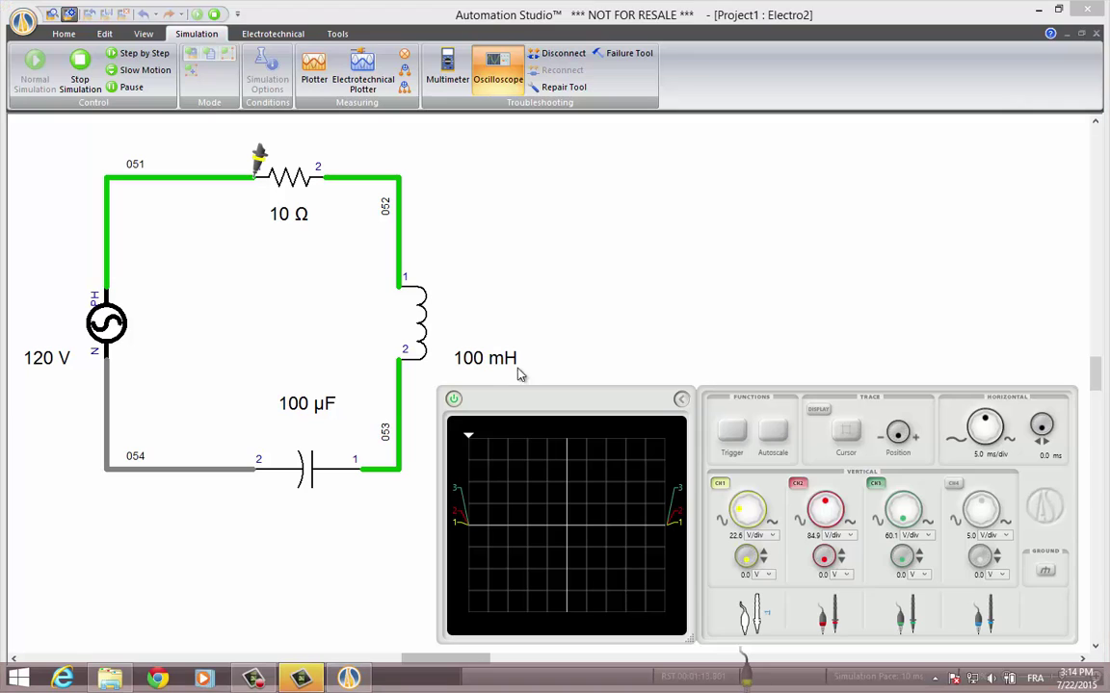
mouse_move(747, 622)
left_mouse_down()
mouse_move(525, 425)
mouse_move(359, 148)
mouse_move(332, 137)
left_mouse_up()
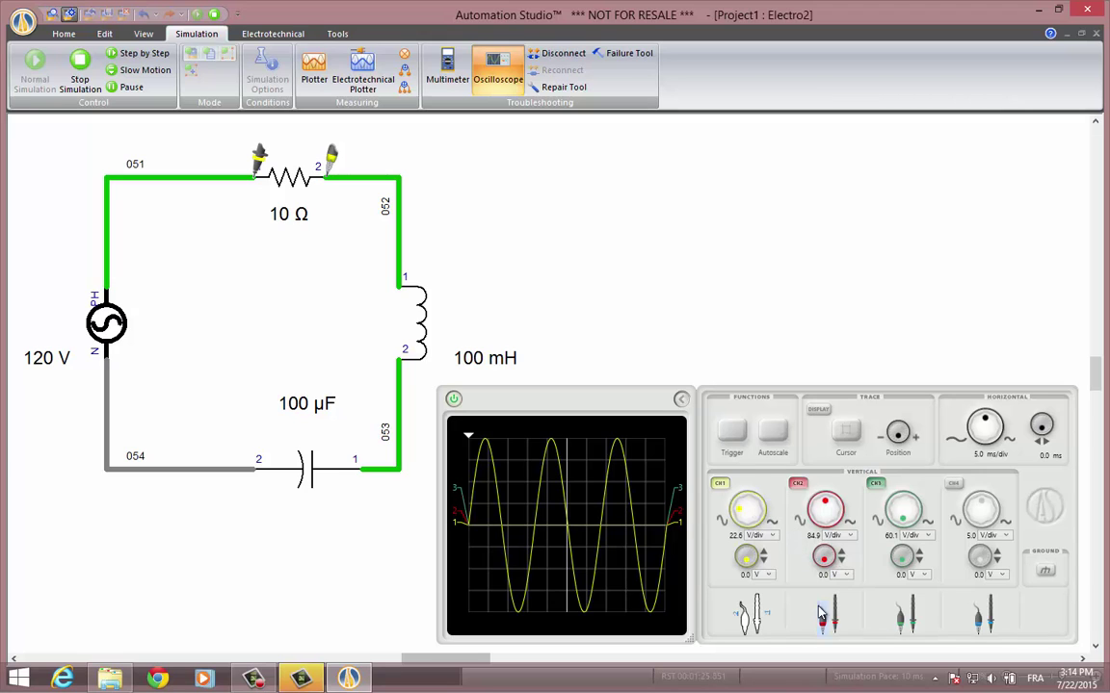
left_click_drag(825, 616, 364, 204)
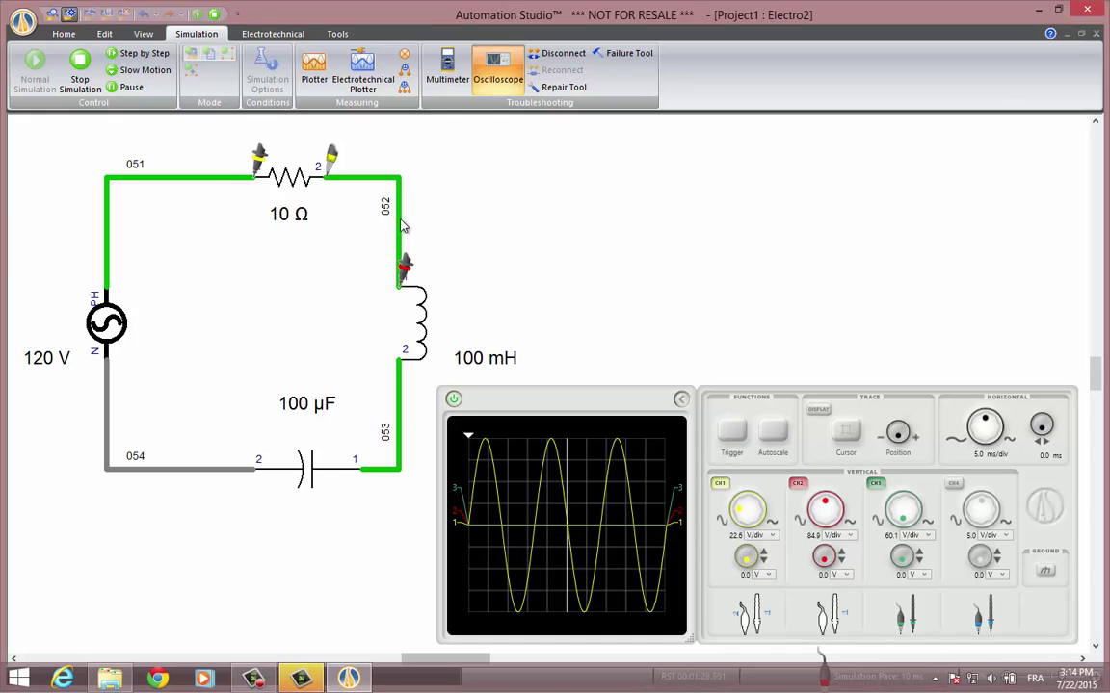
left_click_drag(825, 622, 403, 321)
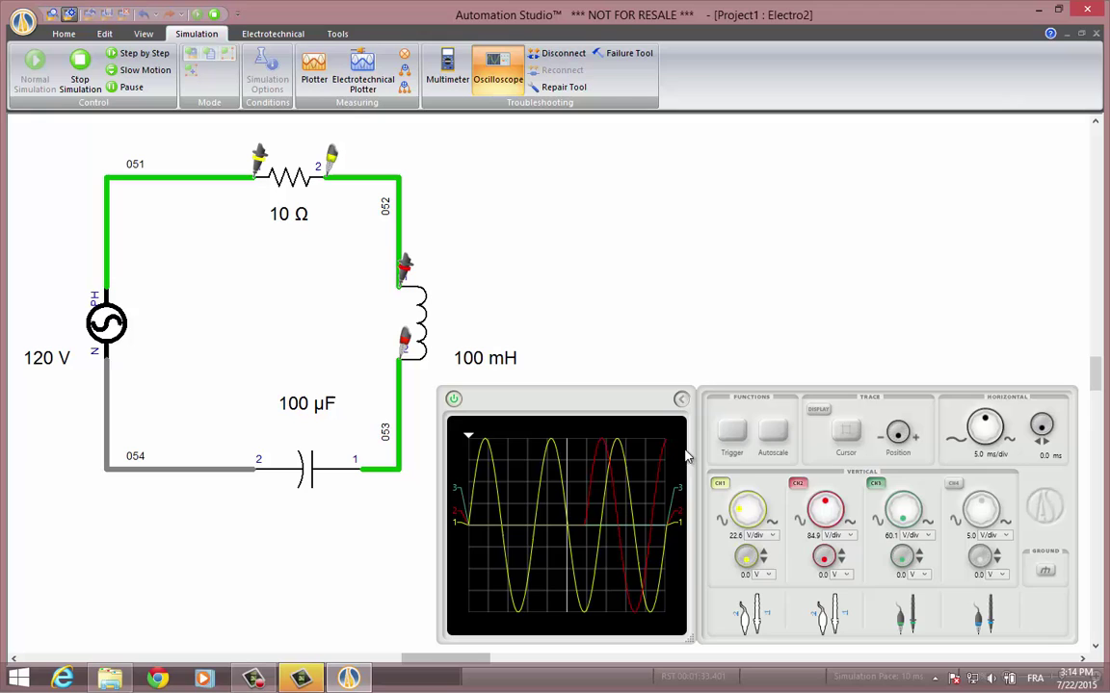
left_click_drag(909, 626, 366, 450)
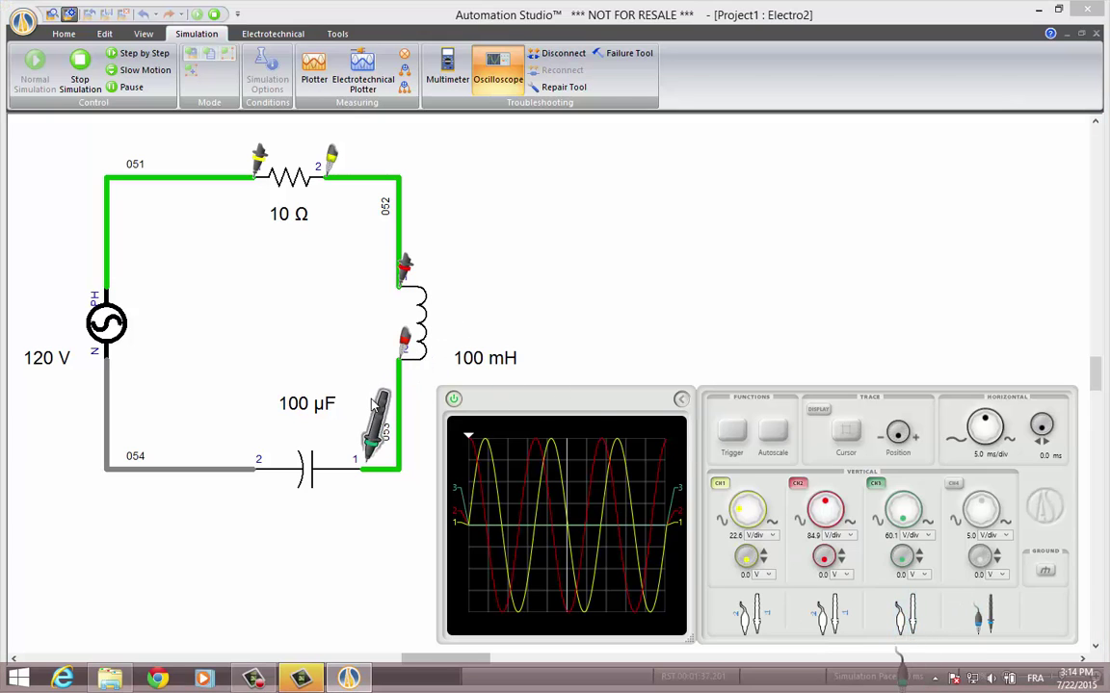
left_click_drag(903, 660, 258, 453)
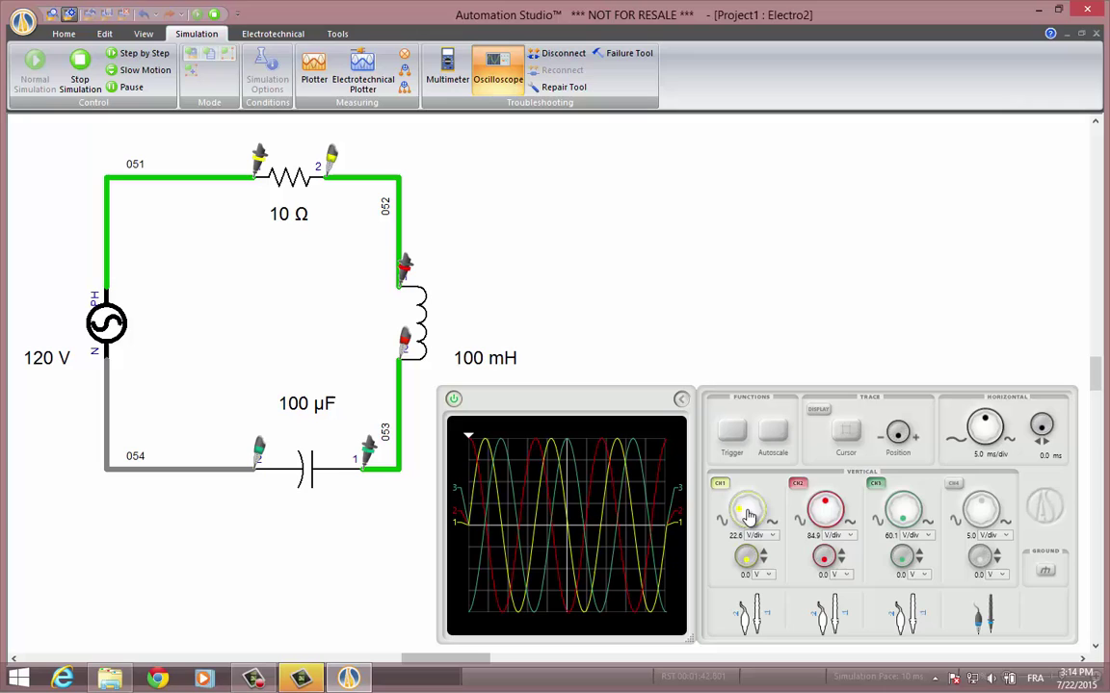
Autoscale the traces and lower the time base to 2.8 ms/div.
scroll(742, 520, "up", 2)
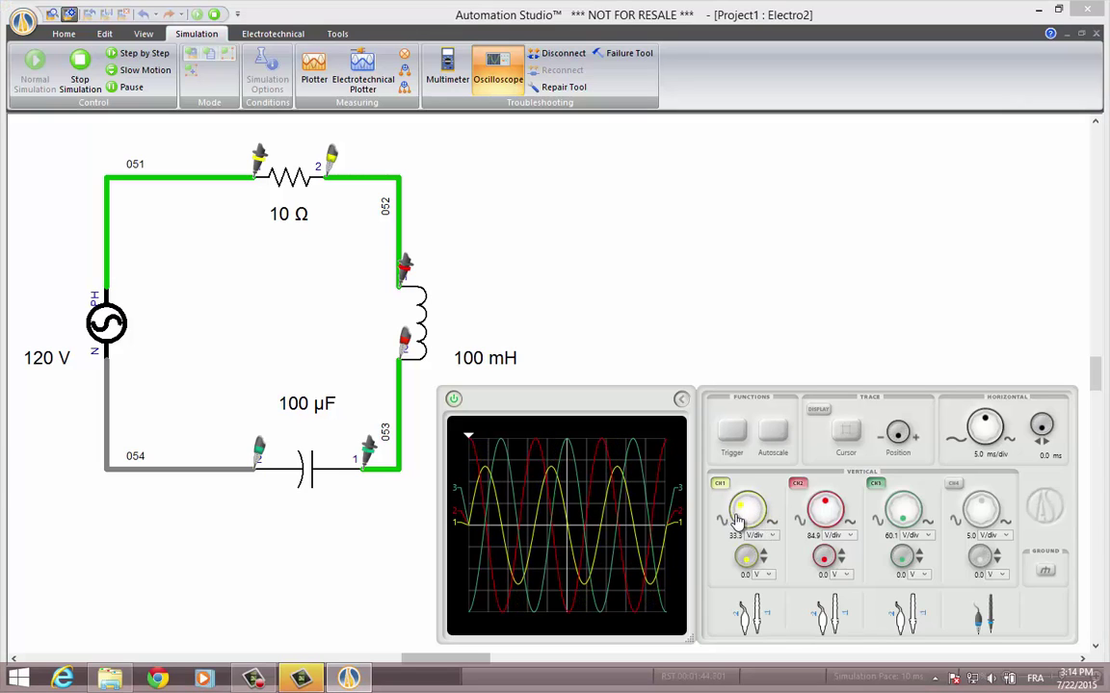
scroll(744, 521, "down", 2)
scroll(743, 518, "up", 1)
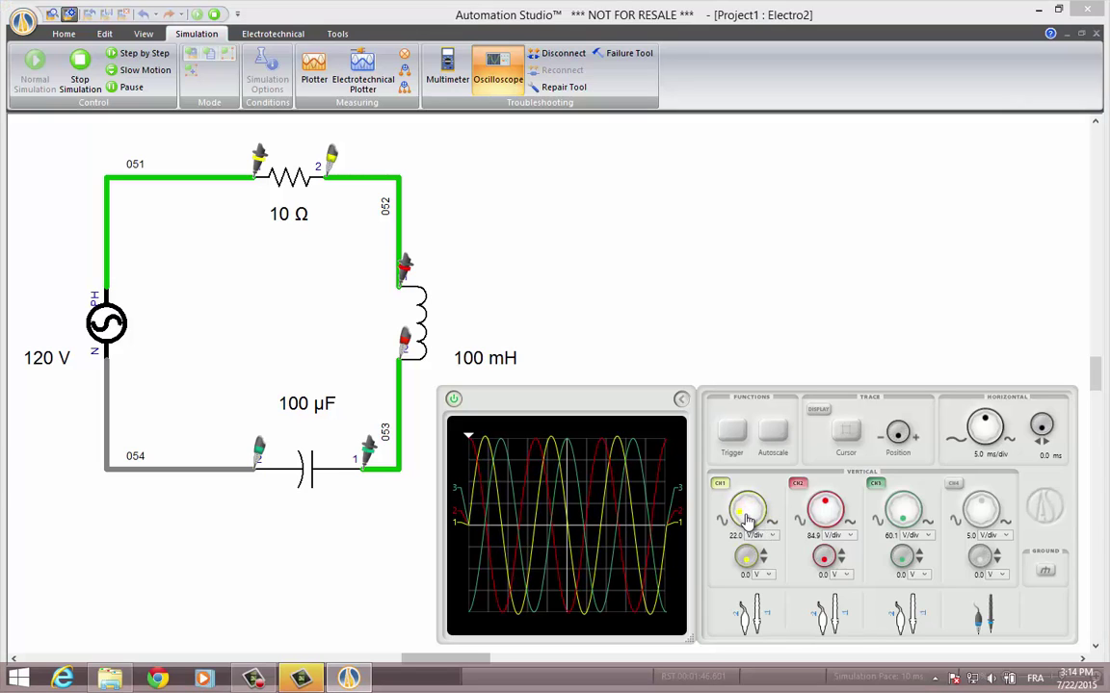
left_click(773, 433)
scroll(987, 433, "down", 2)
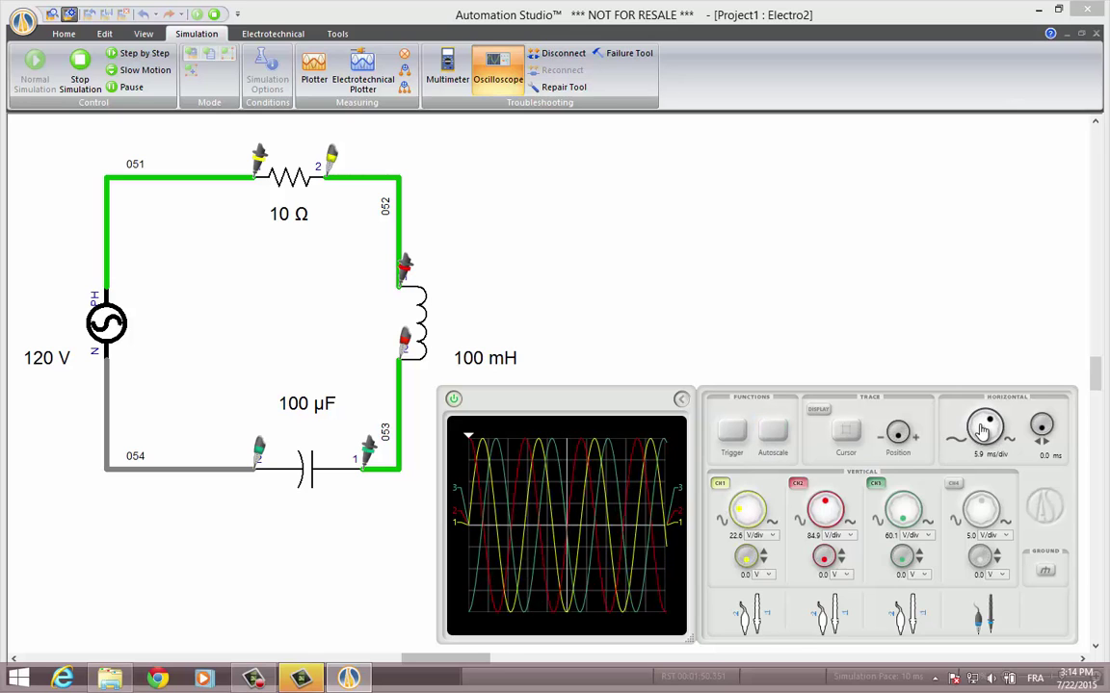
scroll(984, 433, "down", 1)
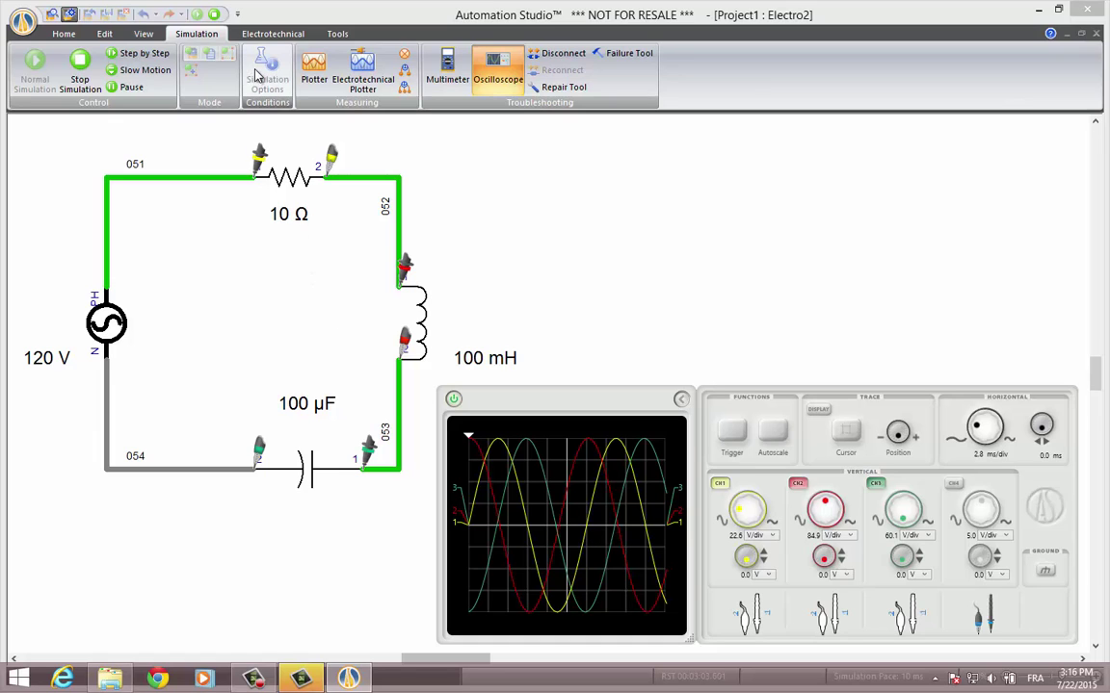
Connect a multimeter set to V~ across the source terminals, reading 119.93 V.
left_click(450, 78)
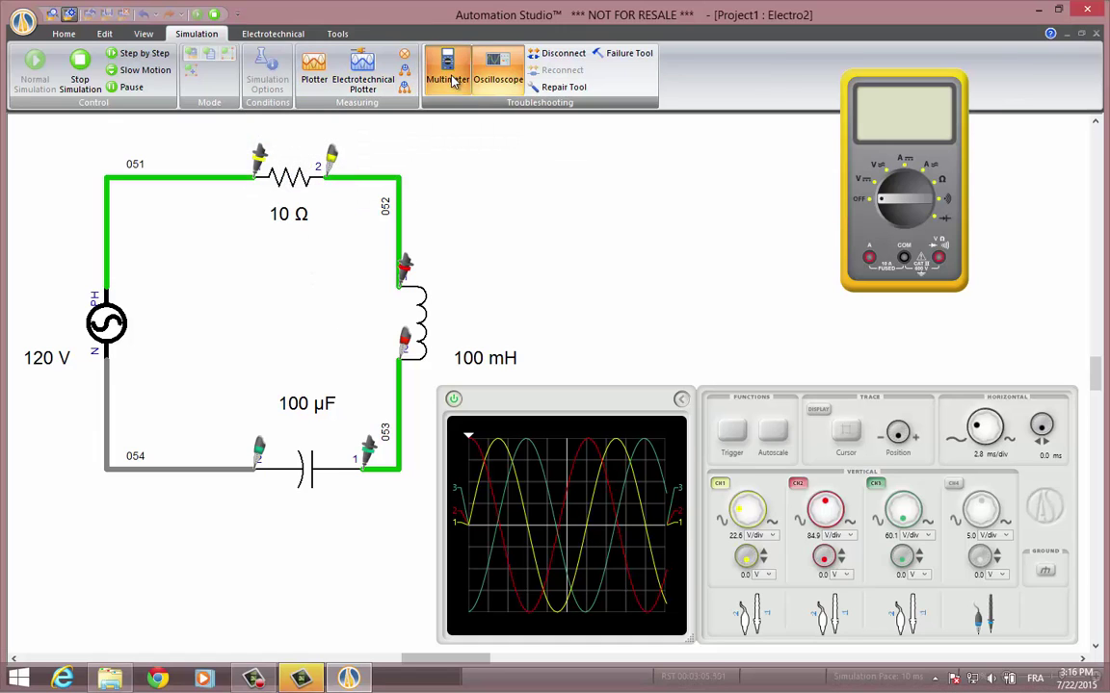
left_click(890, 181)
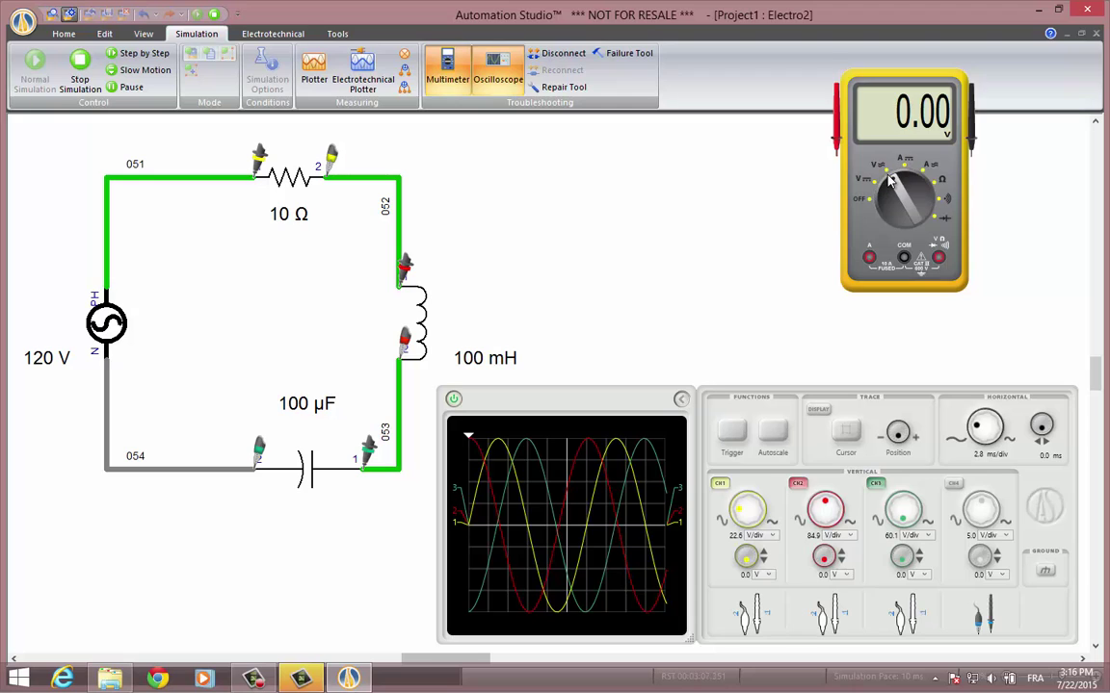
left_click_drag(835, 125, 111, 270)
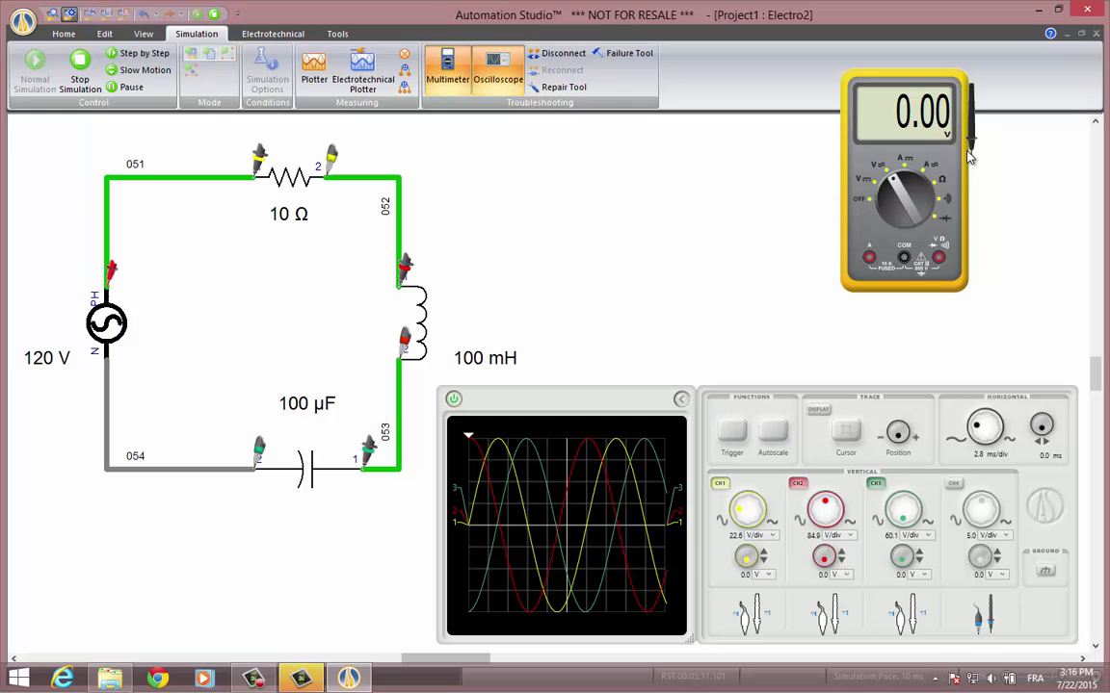
left_click_drag(970, 157, 113, 363)
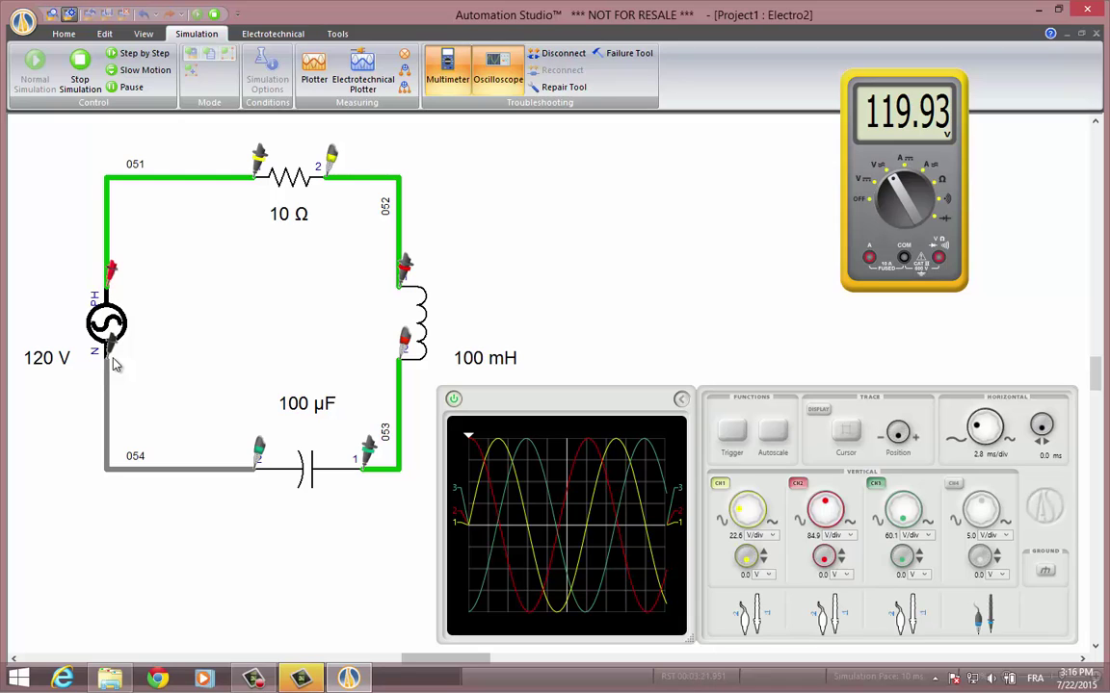
Stop the simulation and wire a voltmeter across the 10 Ω resistor.
left_click(216, 16)
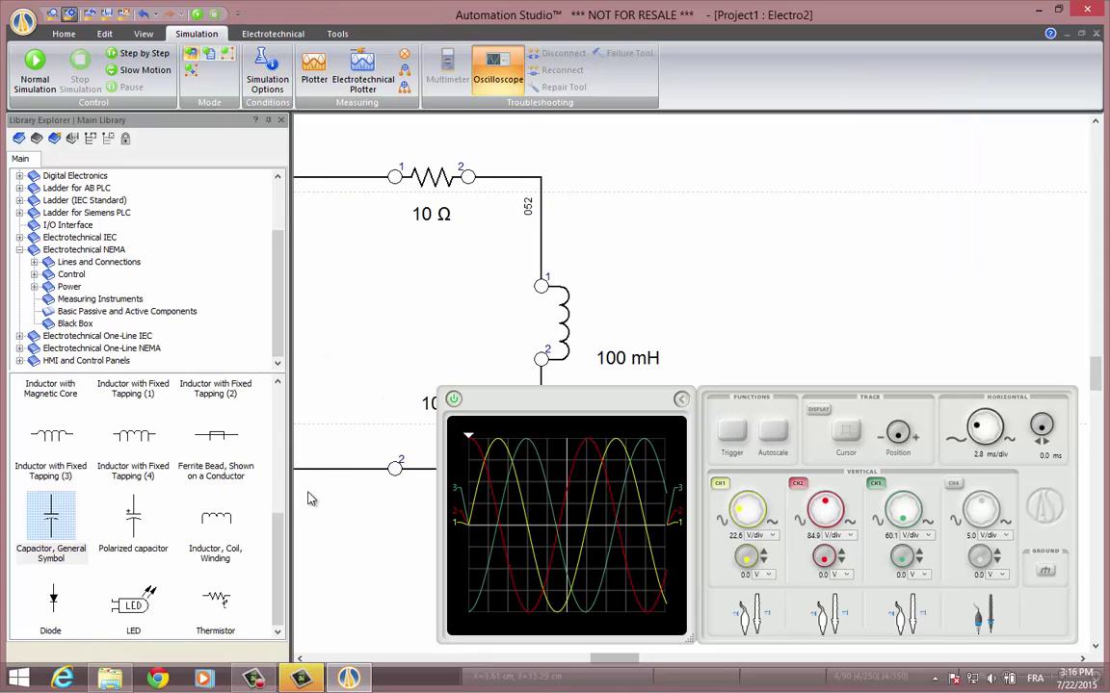
left_click_drag(315, 533, 405, 546)
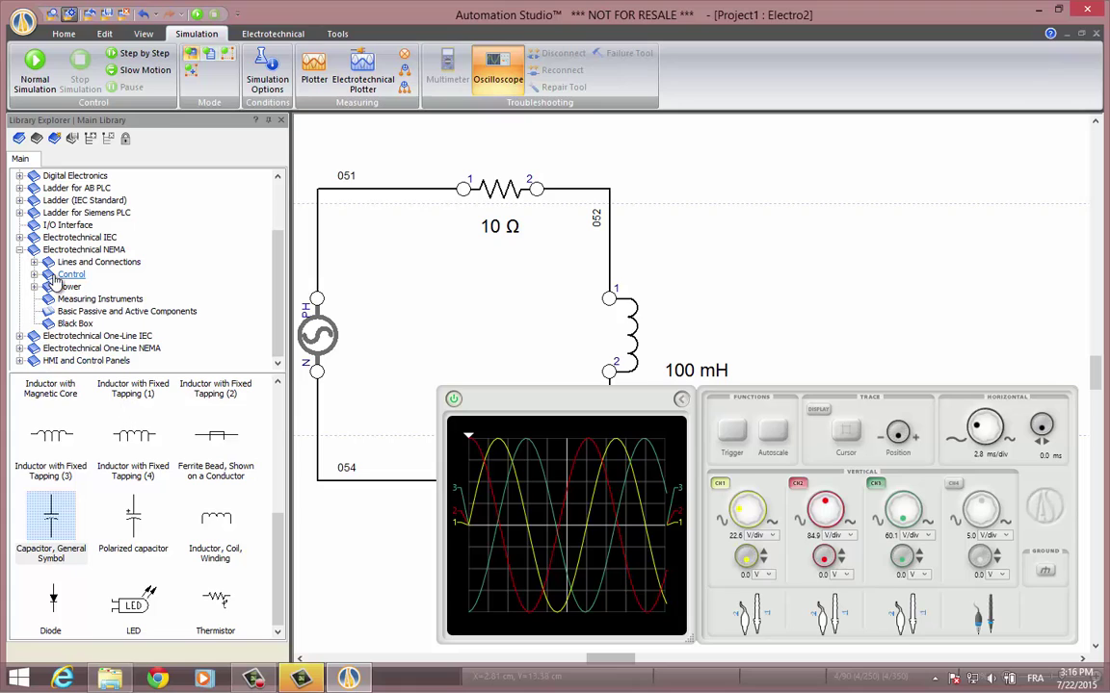
left_click(73, 302)
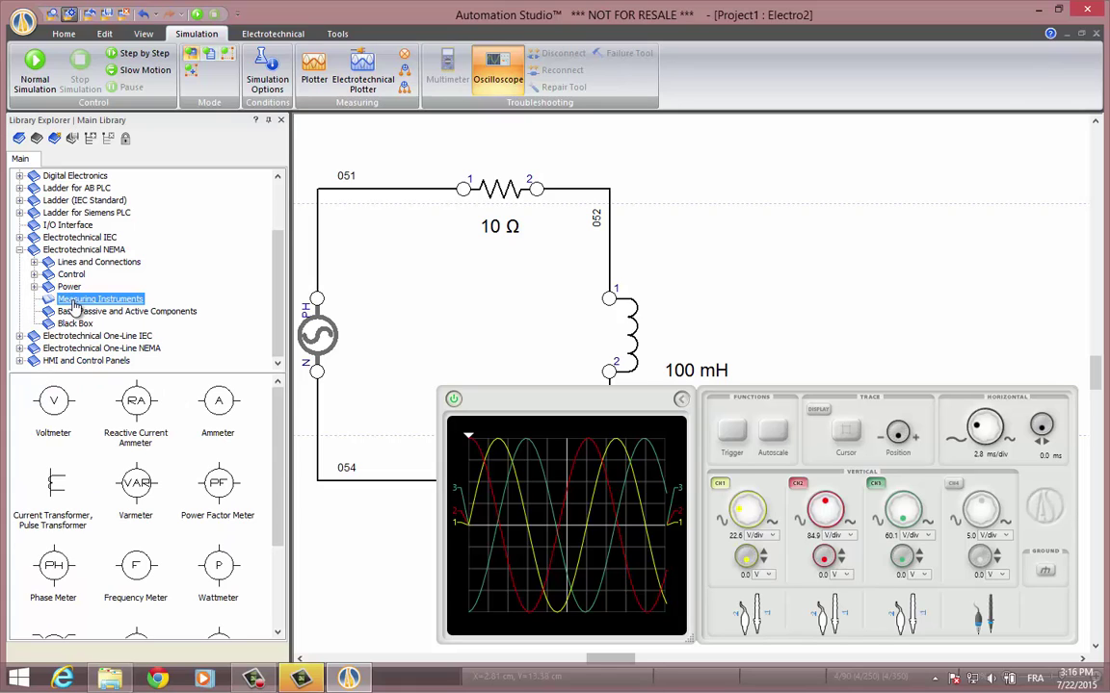
left_click_drag(53, 400, 578, 136)
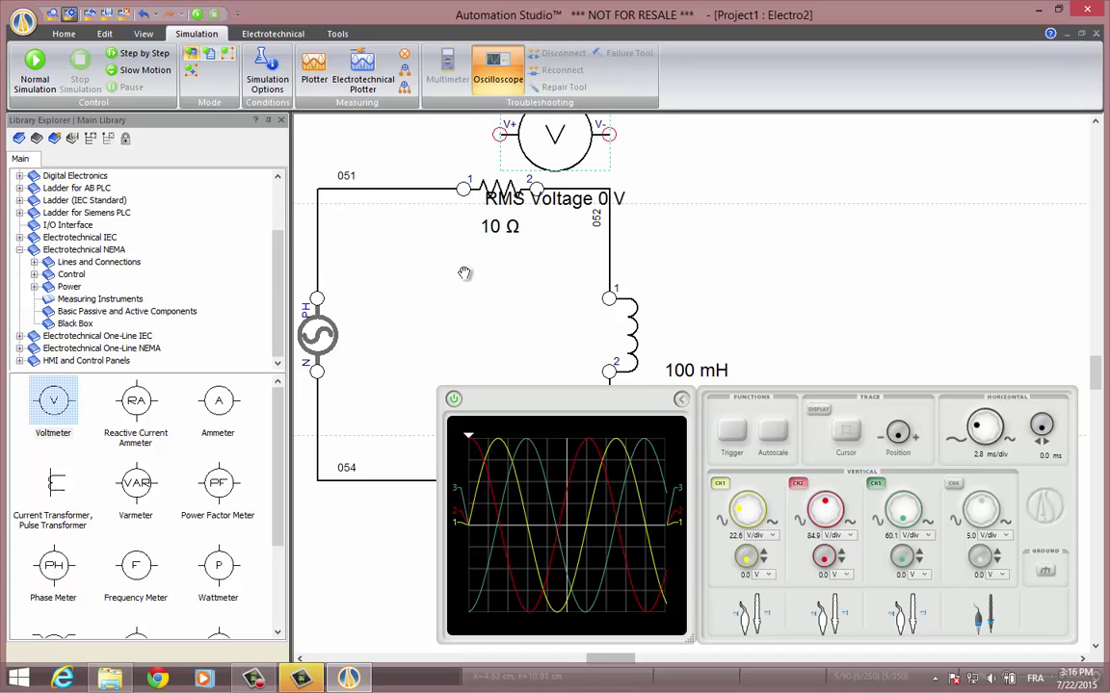
left_click(517, 212)
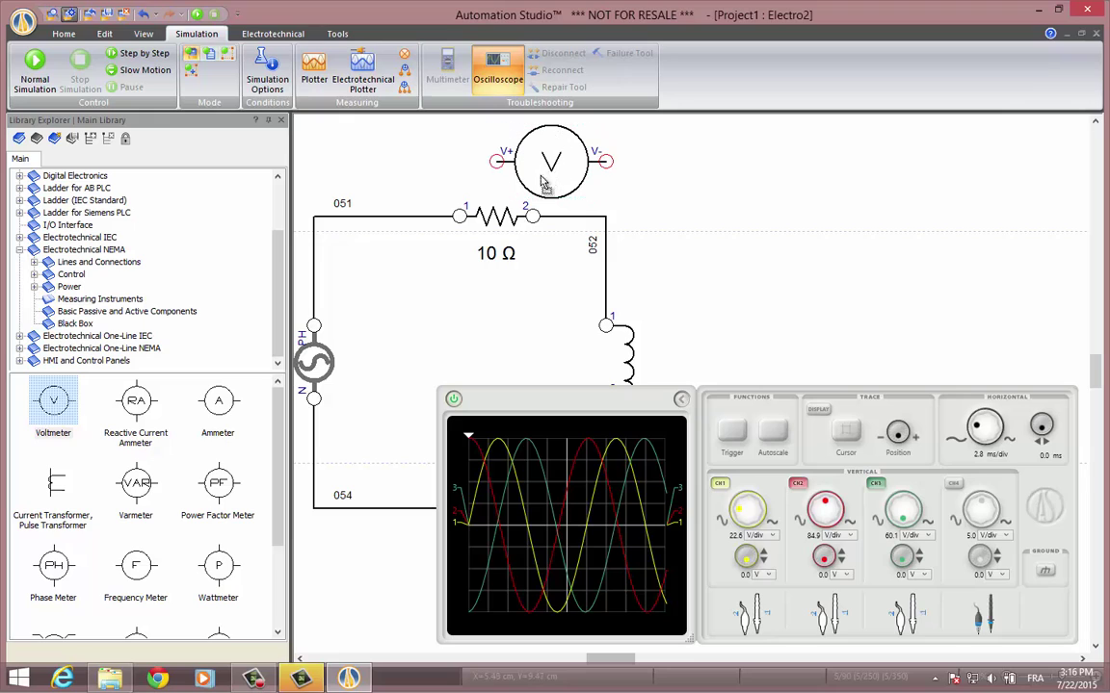
left_click_drag(528, 169, 459, 216)
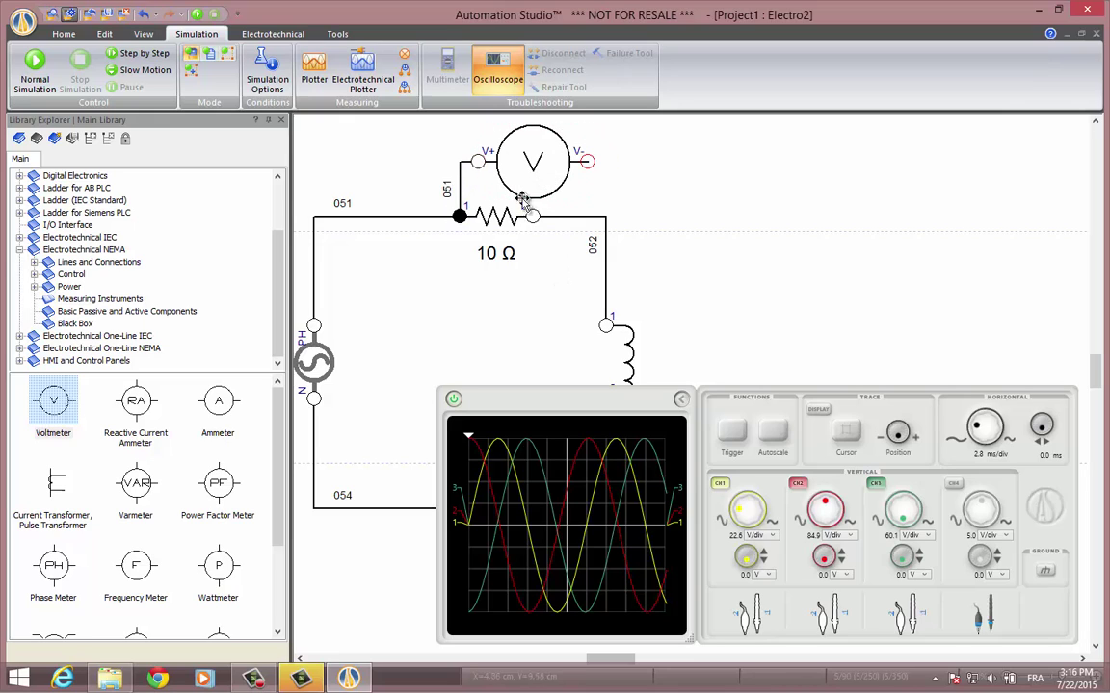
left_click_drag(535, 216, 527, 150)
left_click(546, 169)
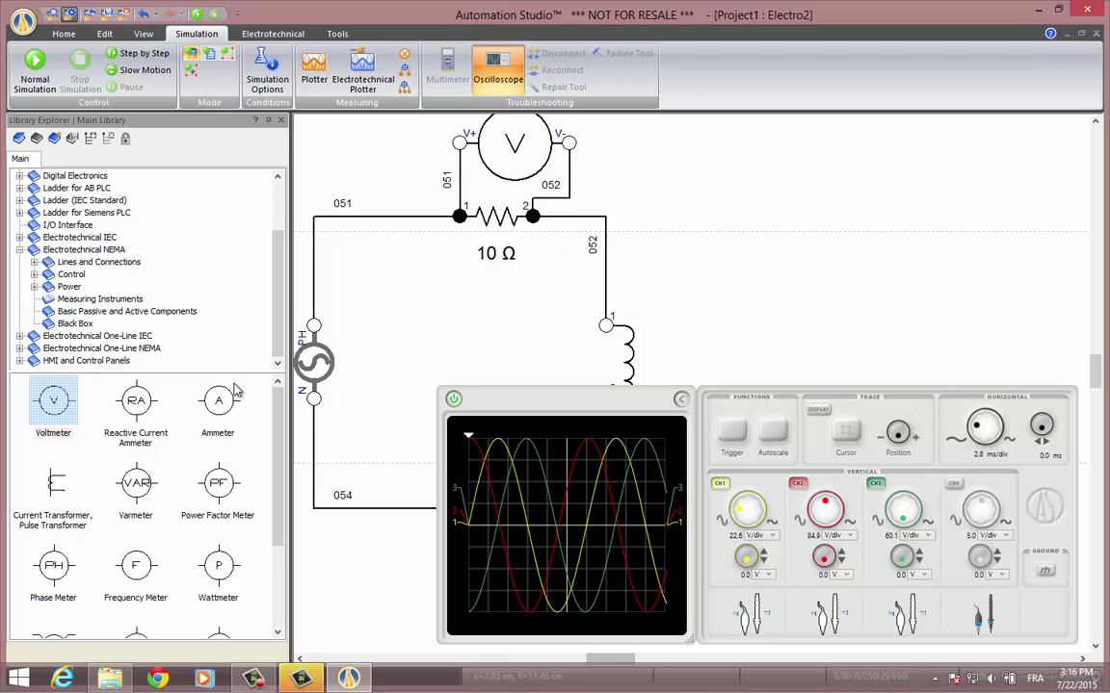
Insert an ammeter in series on wire 051 and delete its RMS Current label.
left_click_drag(53, 400, 381, 235)
left_click(385, 288)
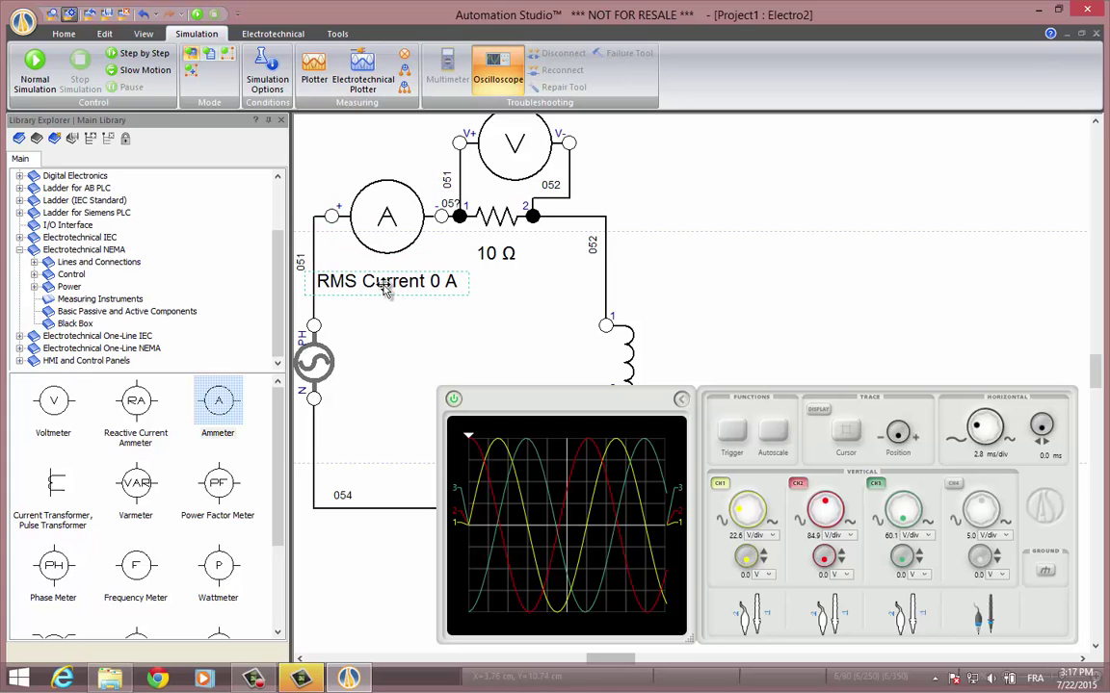
key("Delete")
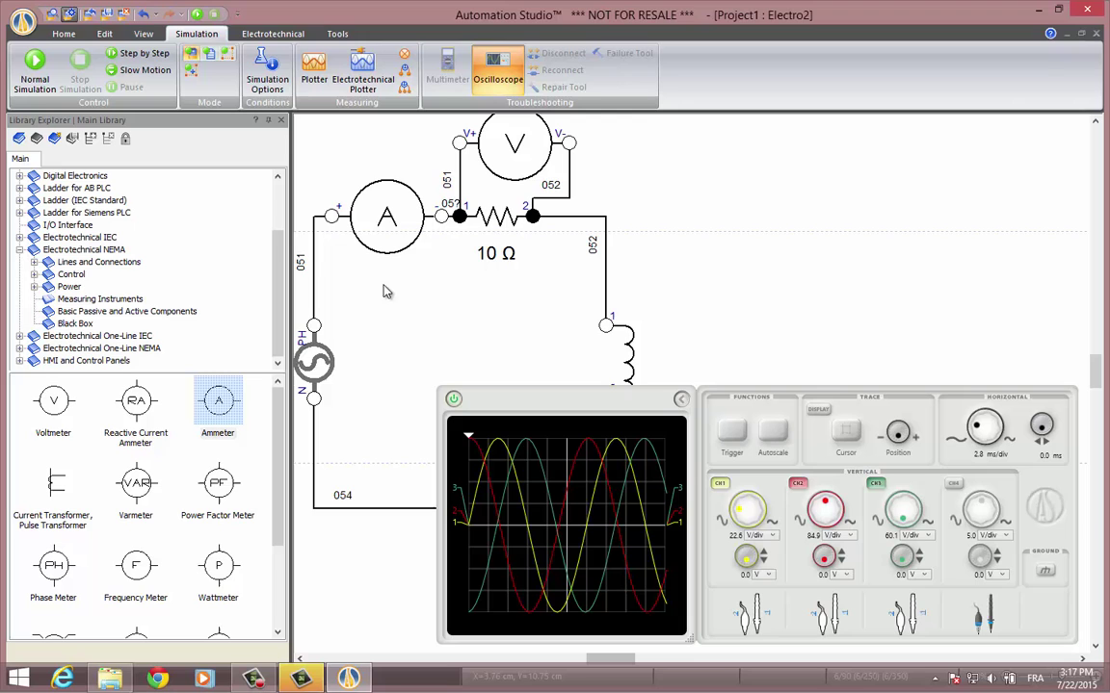
Open the Electrotechnical Plotter beside the circuit and add the voltmeter's Voltage.
left_click(375, 77)
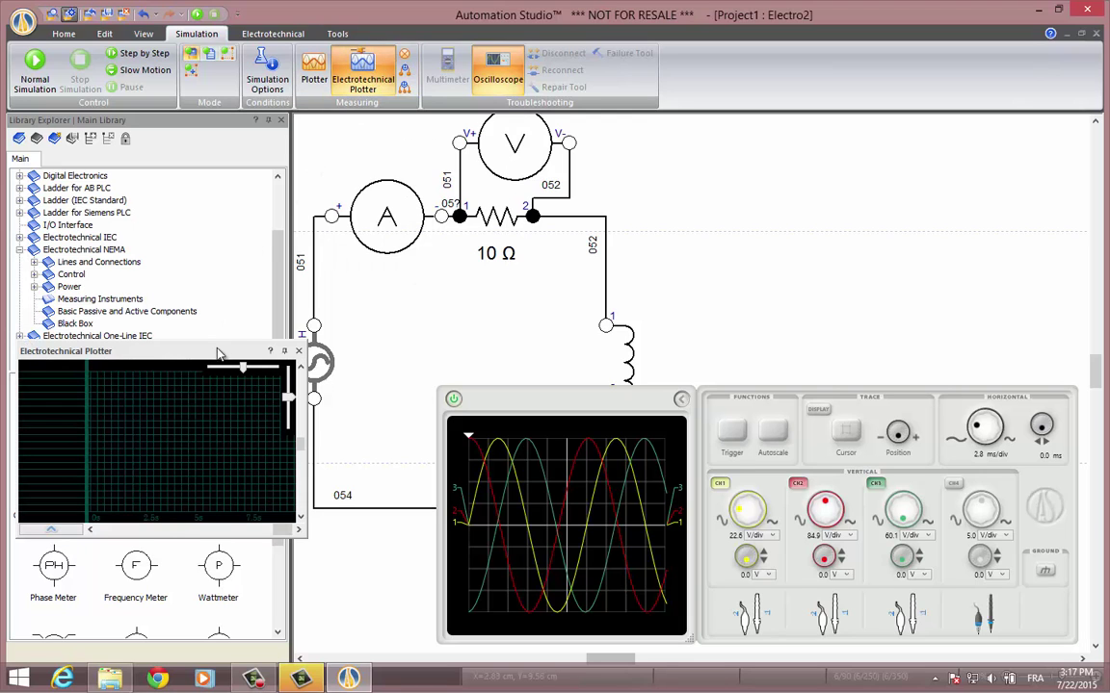
left_click_drag(220, 350, 864, 142)
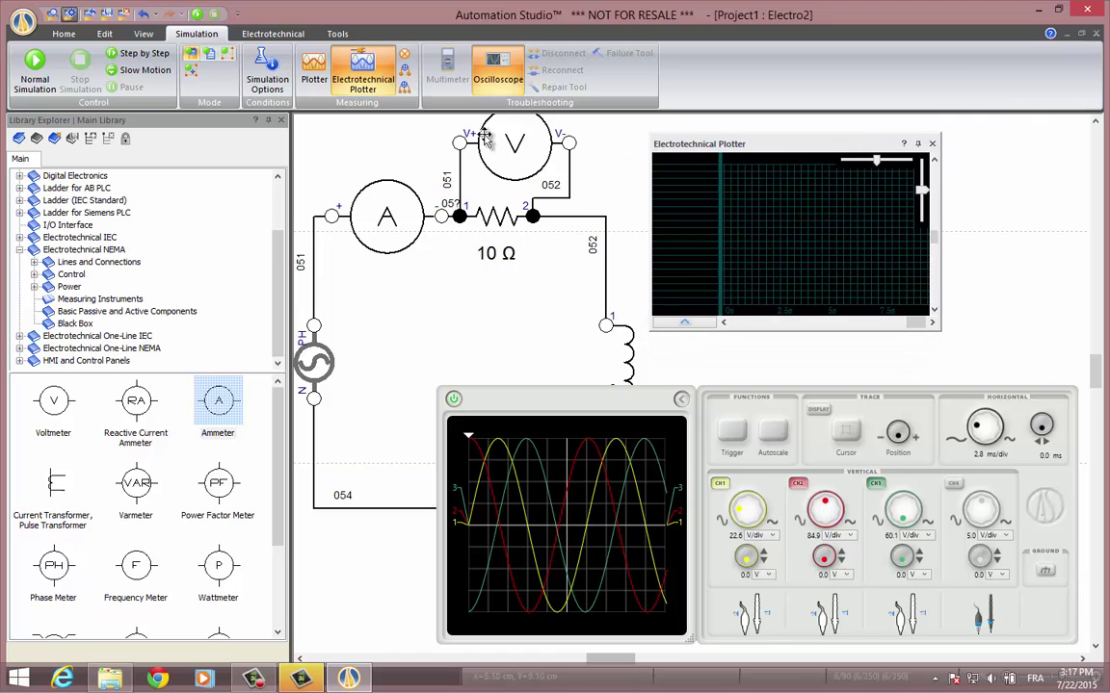
left_click_drag(505, 152, 679, 210)
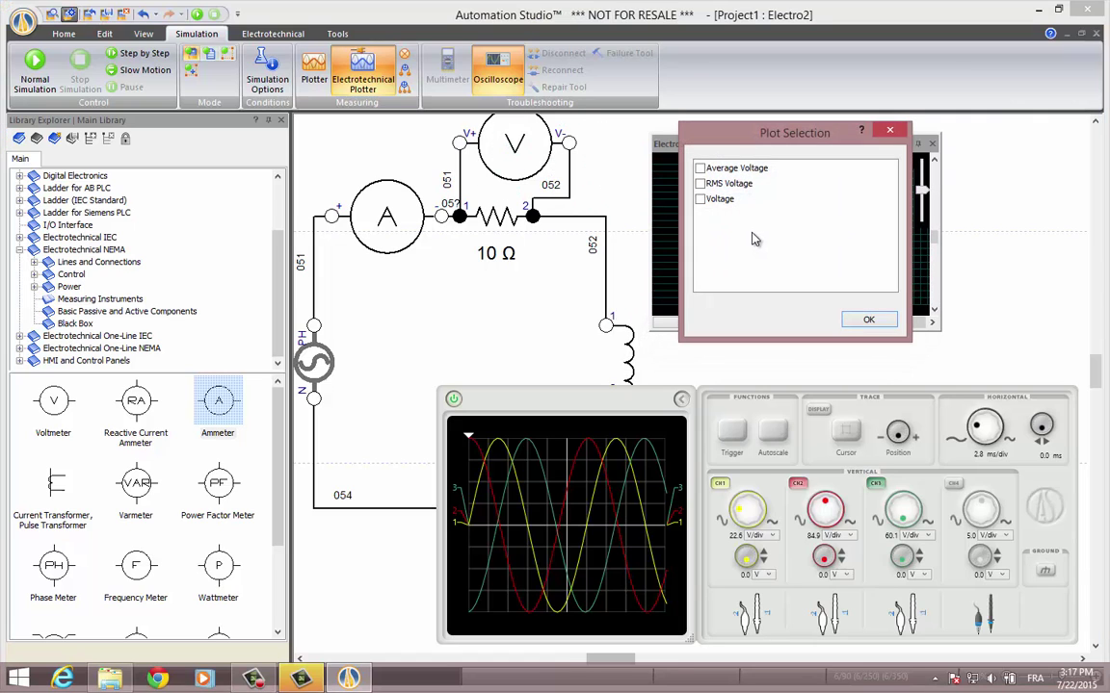
left_click(718, 198)
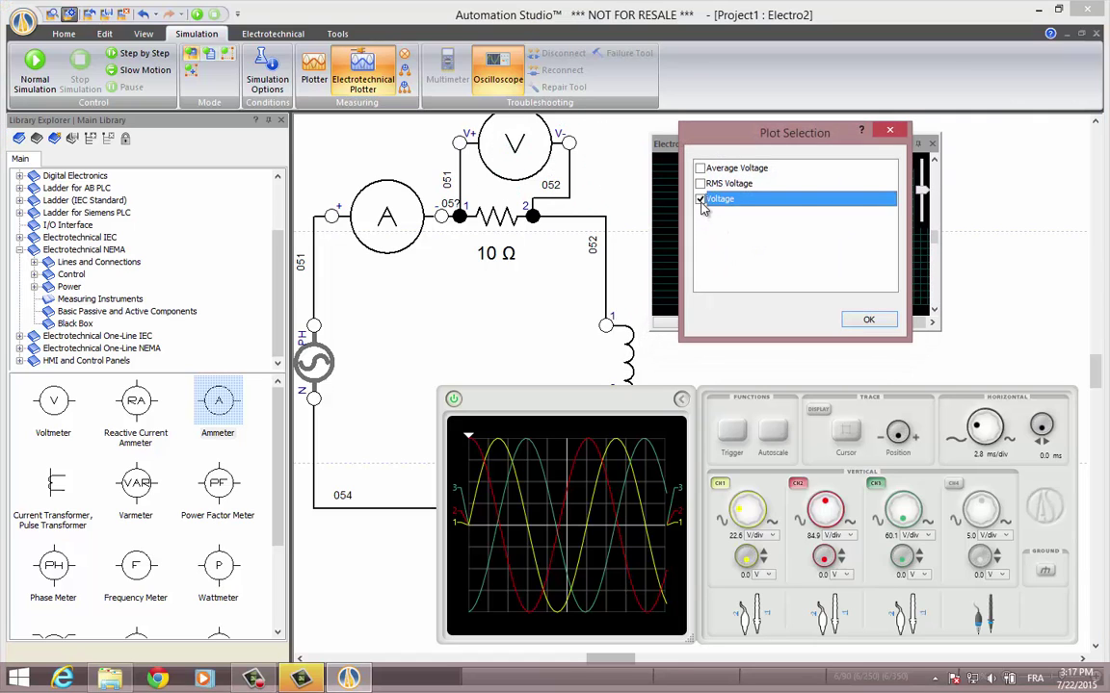
left_click(865, 319)
Add the ammeter's Current to the plotter.
left_click_drag(386, 217, 681, 218)
left_click(708, 184)
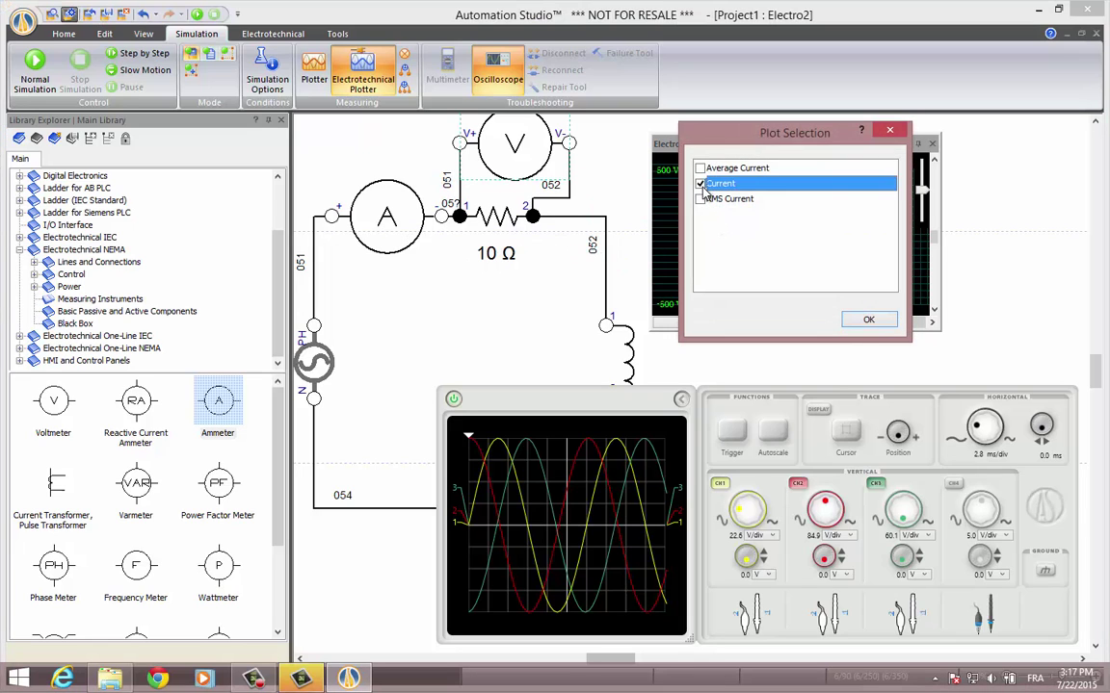
left_click(868, 320)
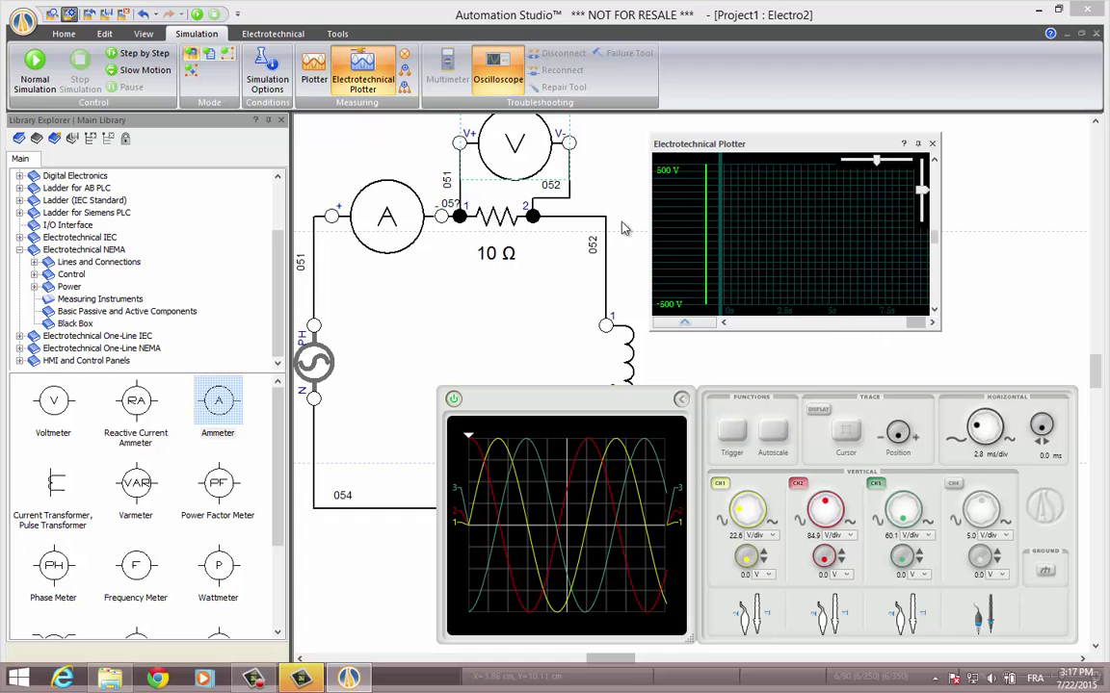
Restart the simulation, close the multimeter, expand the plotter's trace list and move it left.
left_click(198, 14)
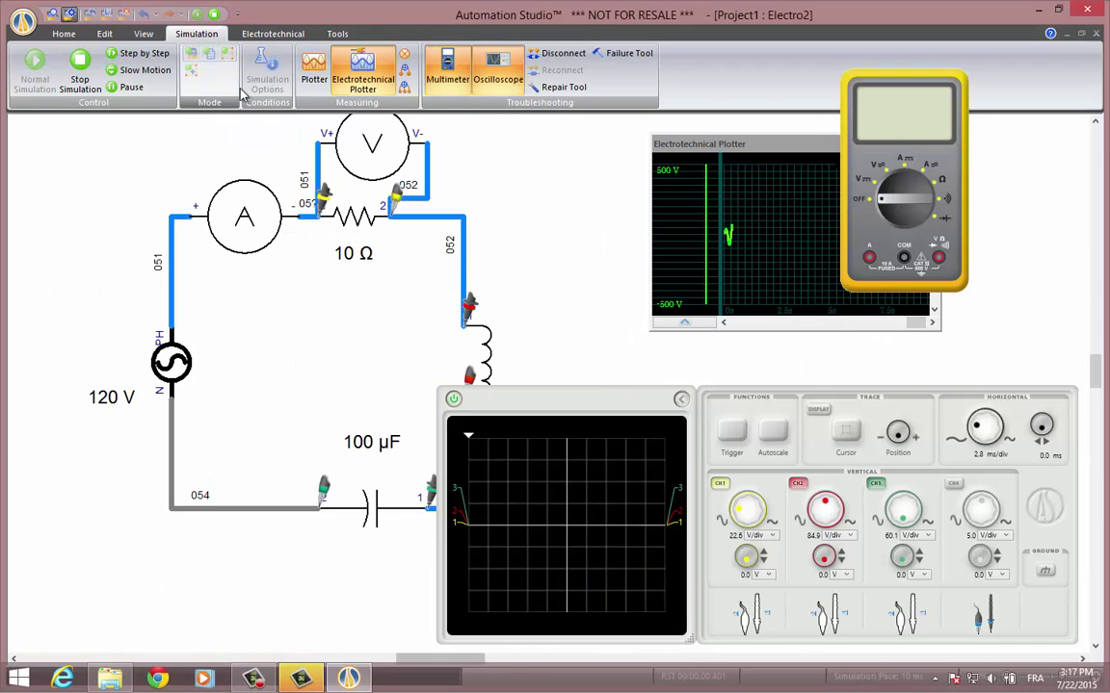
left_click(462, 82)
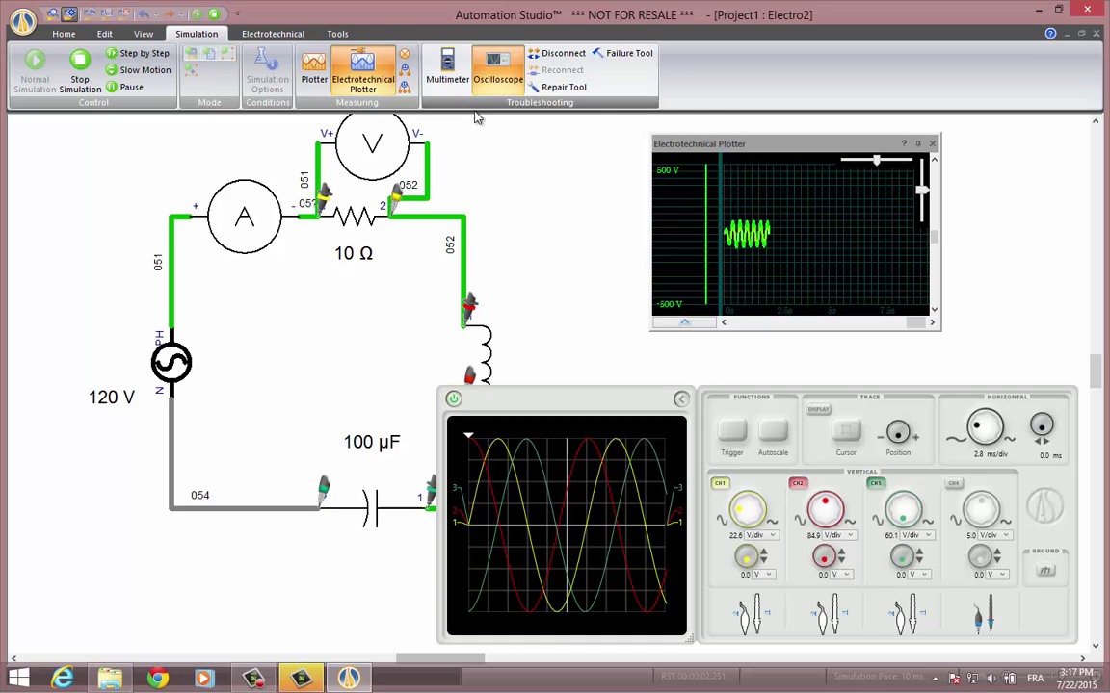
left_click_drag(537, 254, 441, 260)
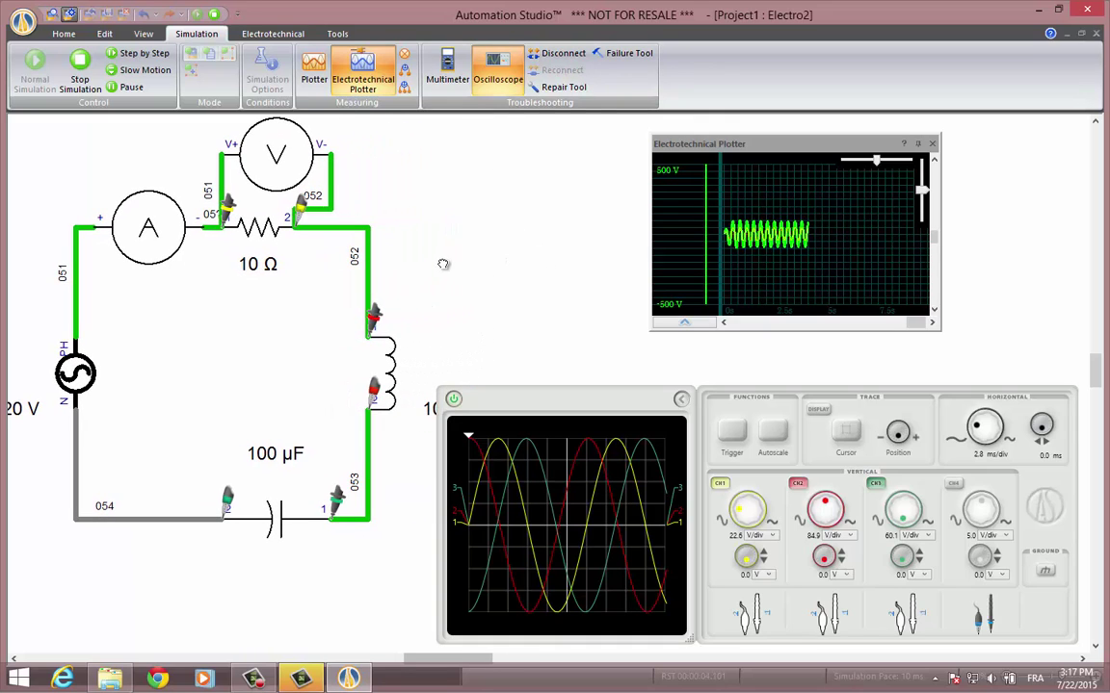
left_click(683, 324)
left_click_drag(765, 144, 565, 129)
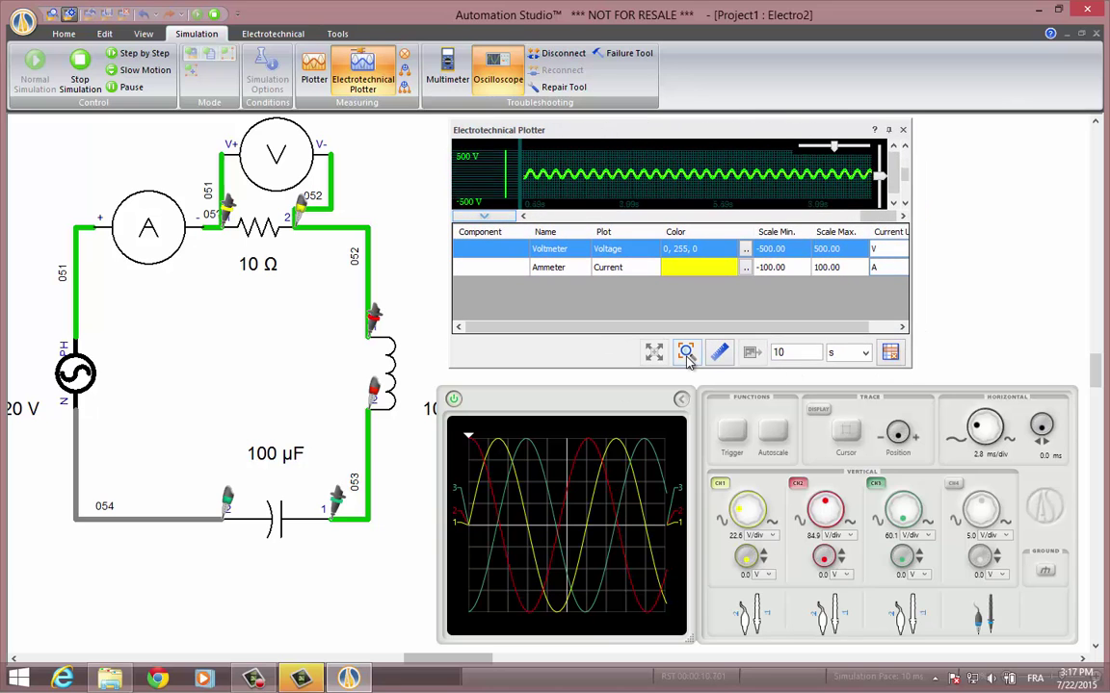
Scale the graph to fit the ammeter current trace and the voltmeter voltage trace.
left_click(535, 267)
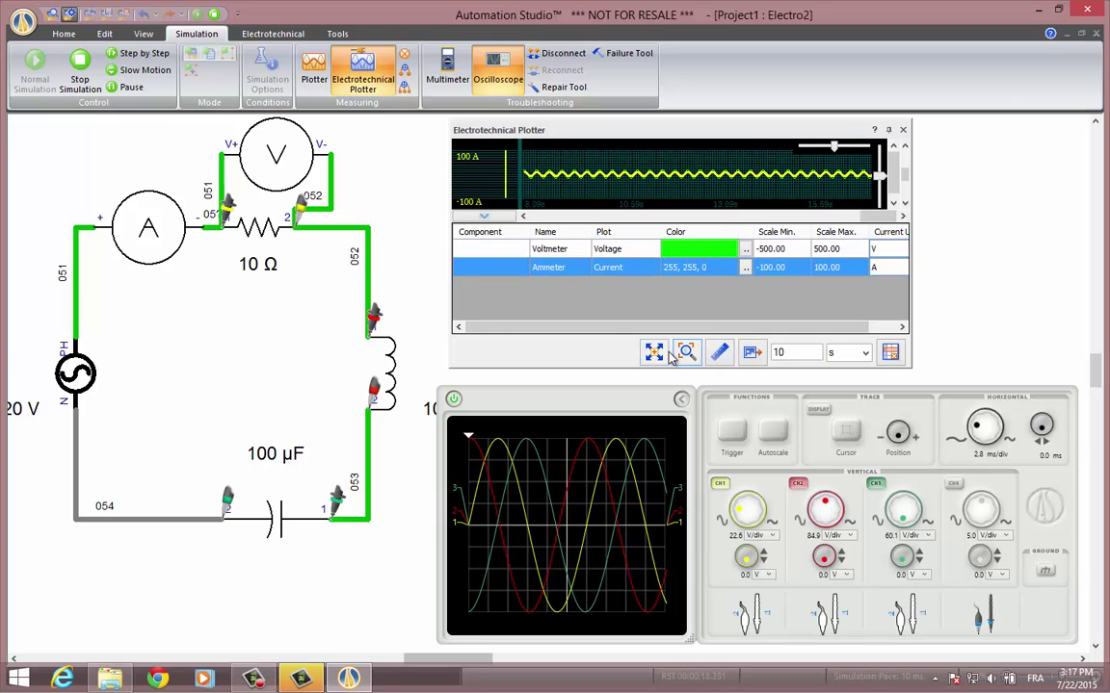
left_click(686, 353)
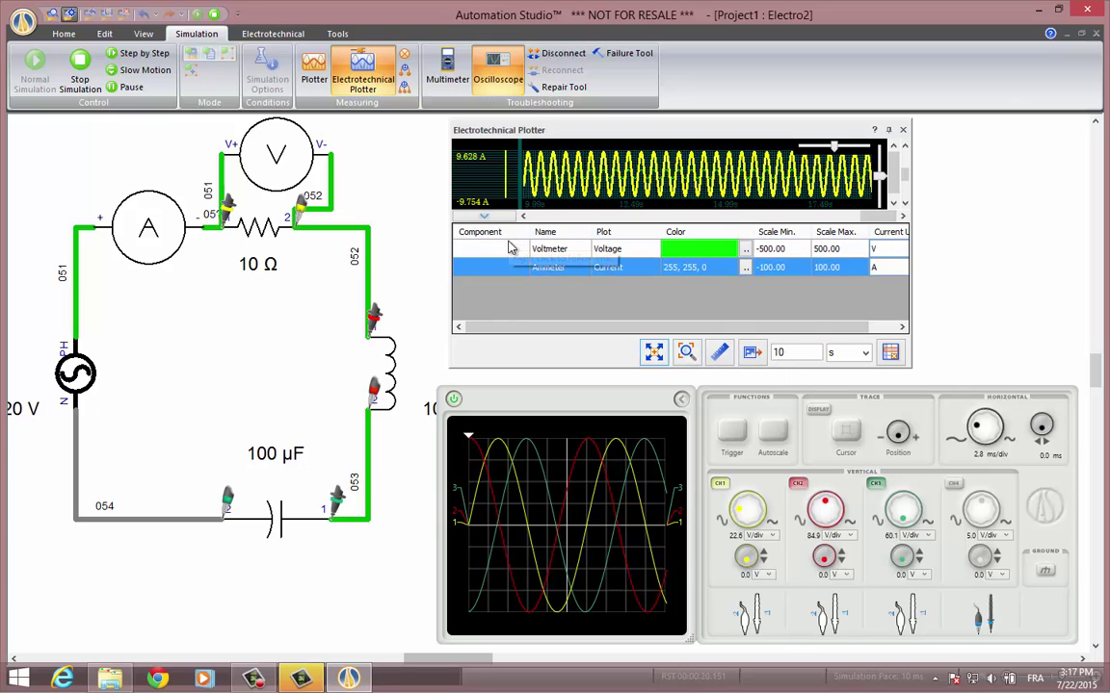
left_click(476, 248)
left_click(654, 354)
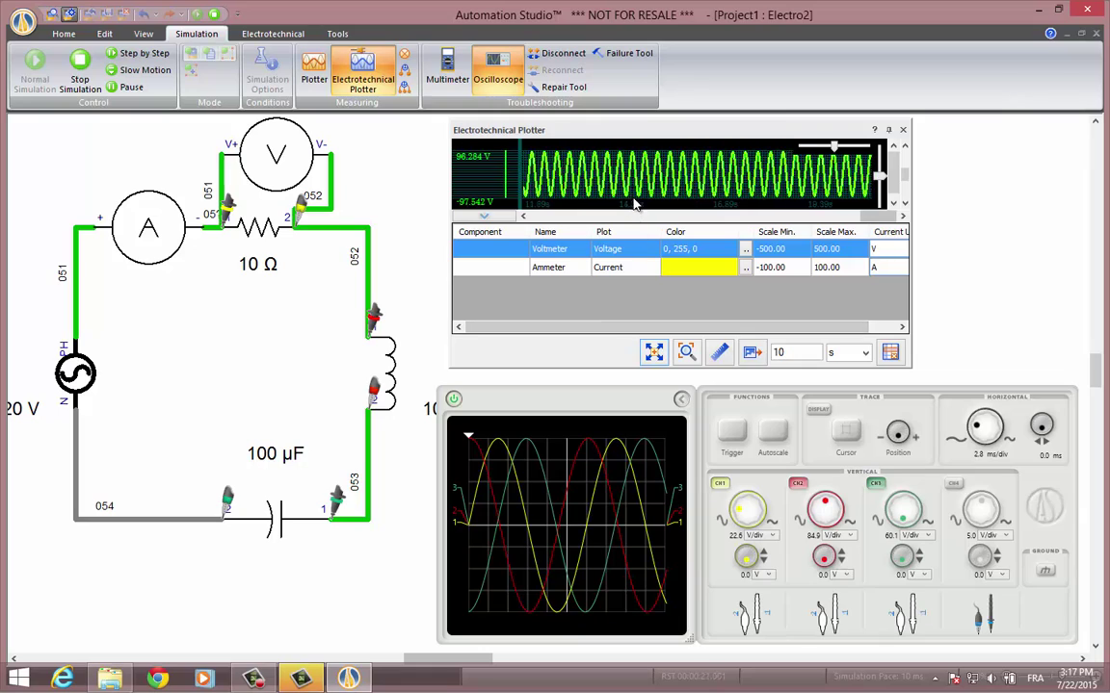
Show both traces together, hide the trace list, and zoom the time axis to a few sine cycles.
key("ctrl+a")
left_click(484, 217)
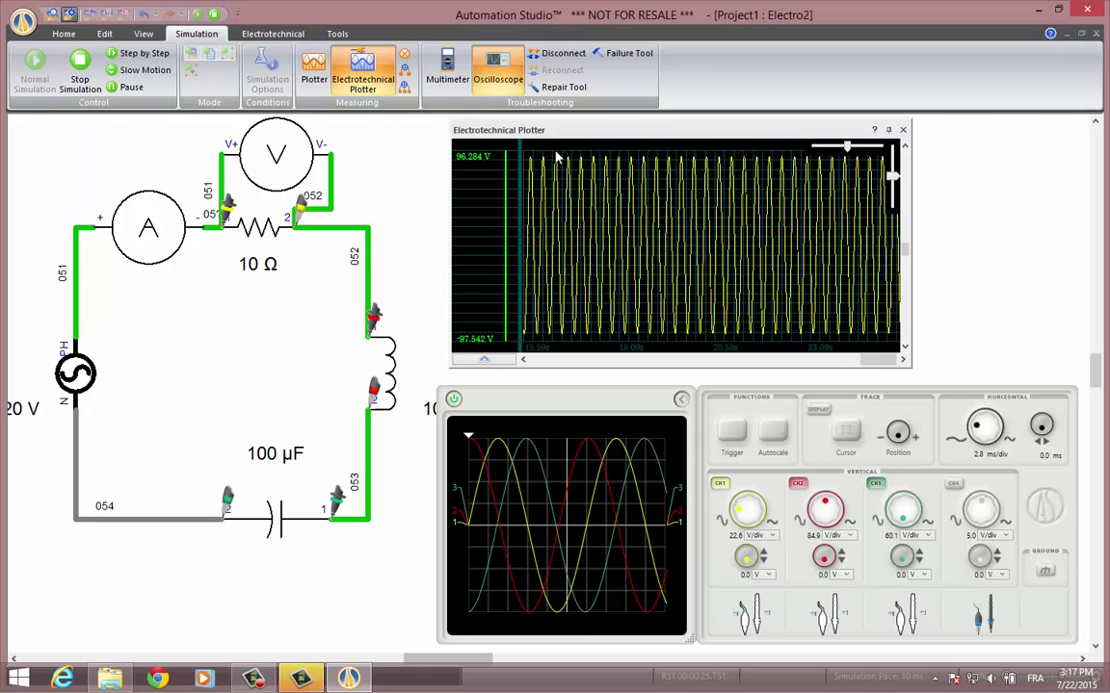
left_click(851, 149)
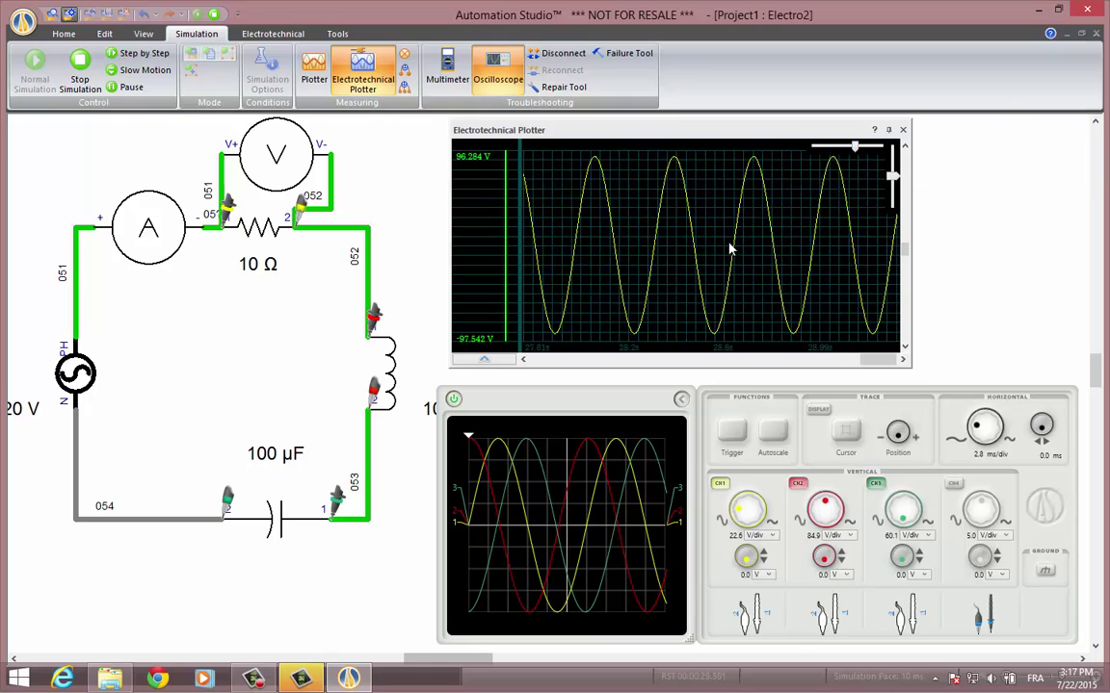